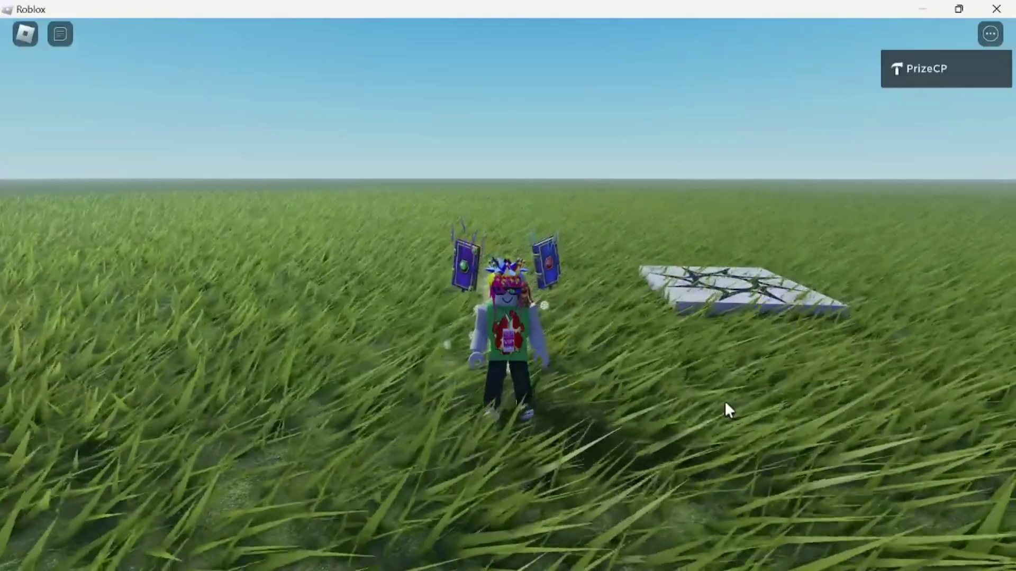
# - Run the avatar through the wind-blown grass and tilt the camera down to watch it
pyautogui.press('s')
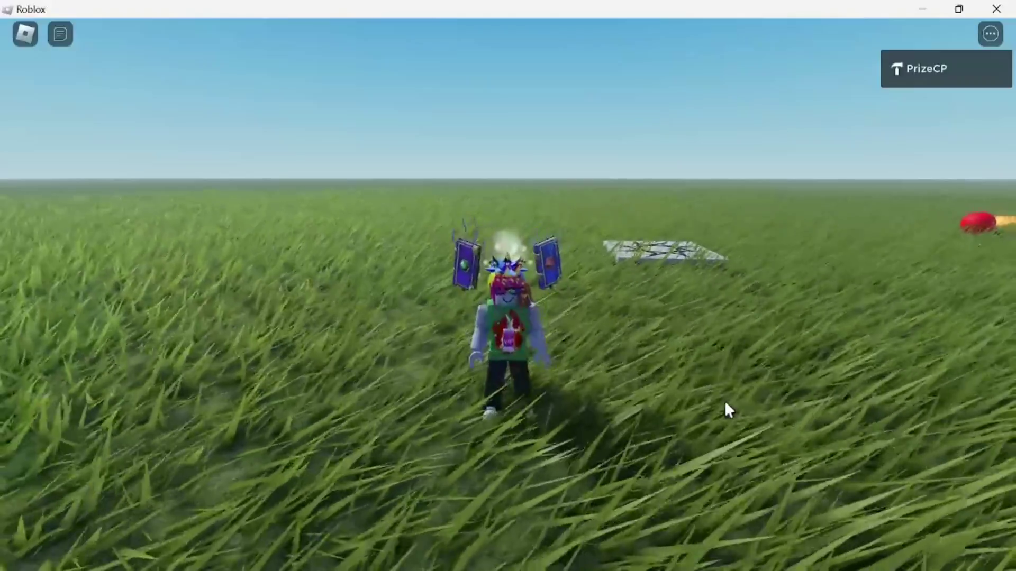
pyautogui.moveTo(725, 411); pyautogui.dragTo(729, 411, button='right')
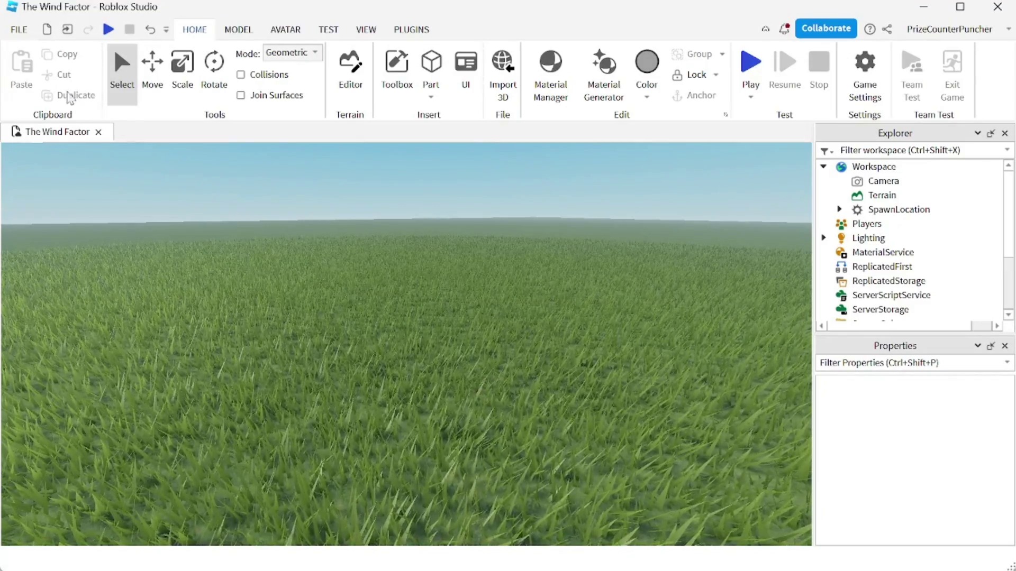
pyautogui.click(19, 29)
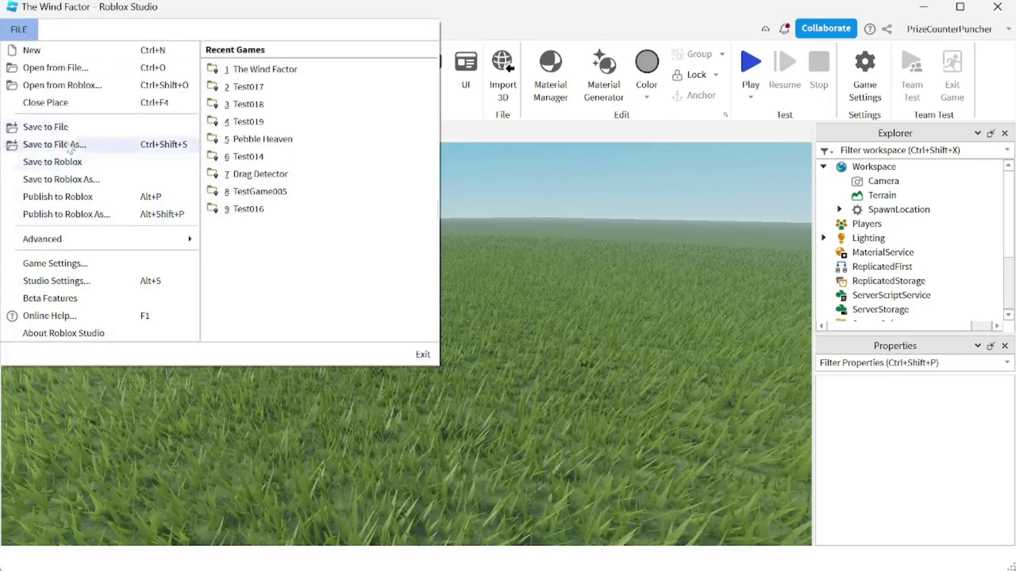
pyautogui.click(45, 300)
pyautogui.scroll(5, 407, 349)
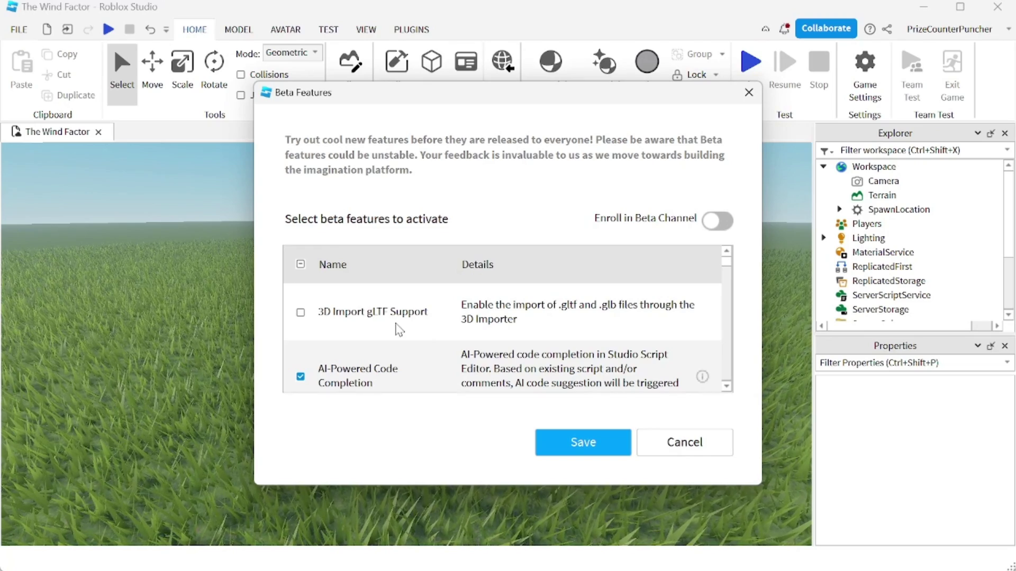
pyautogui.scroll(-2, 399, 329)
pyautogui.scroll(-3, 399, 330)
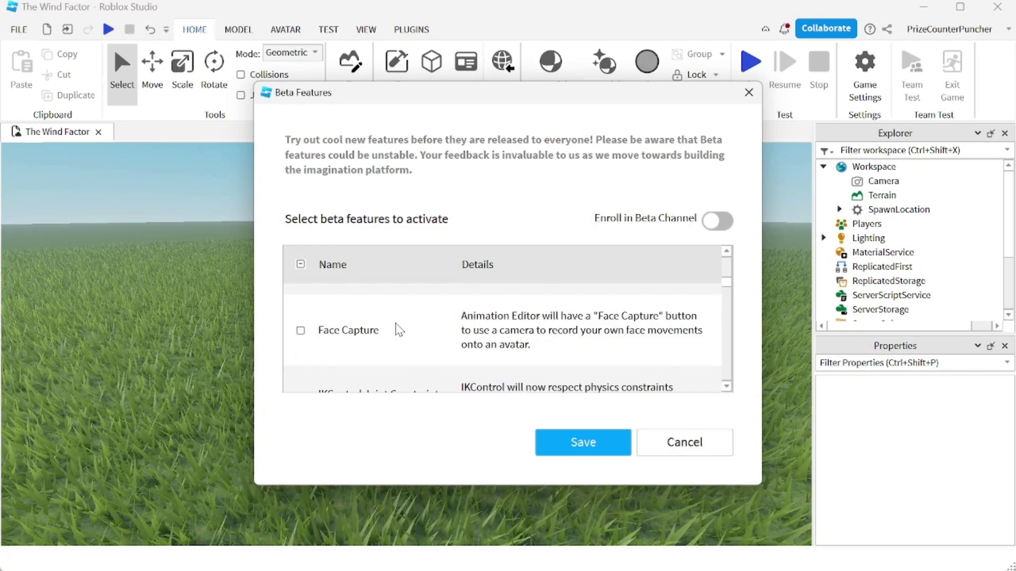
pyautogui.scroll(1, 399, 329)
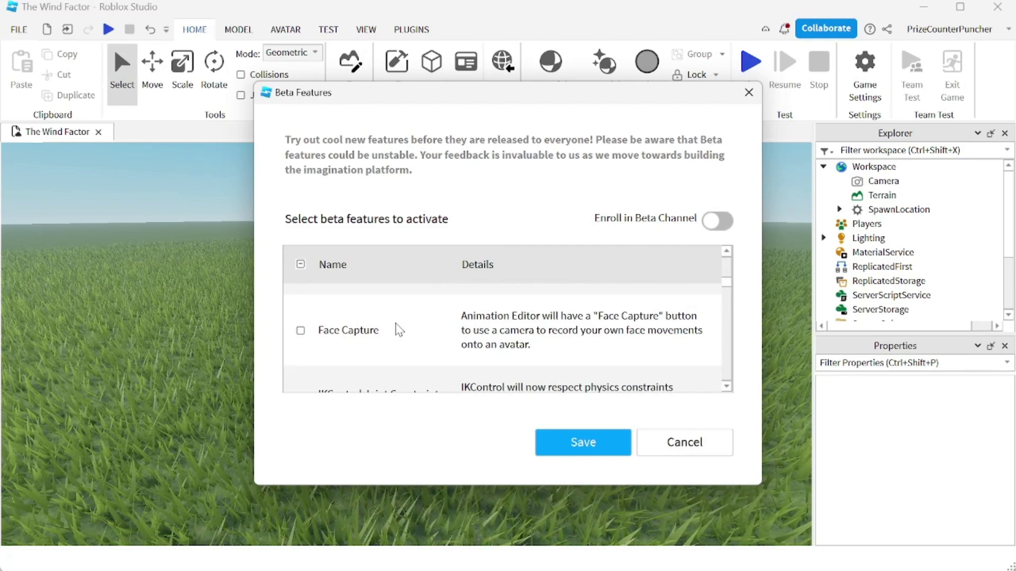
pyautogui.scroll(-3, 399, 331)
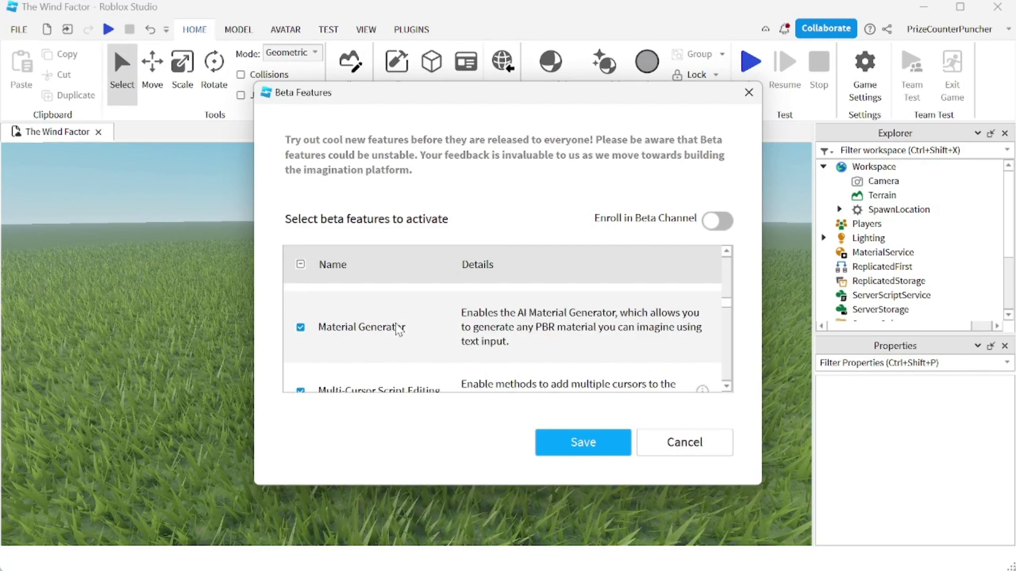
pyautogui.scroll(-8, 399, 329)
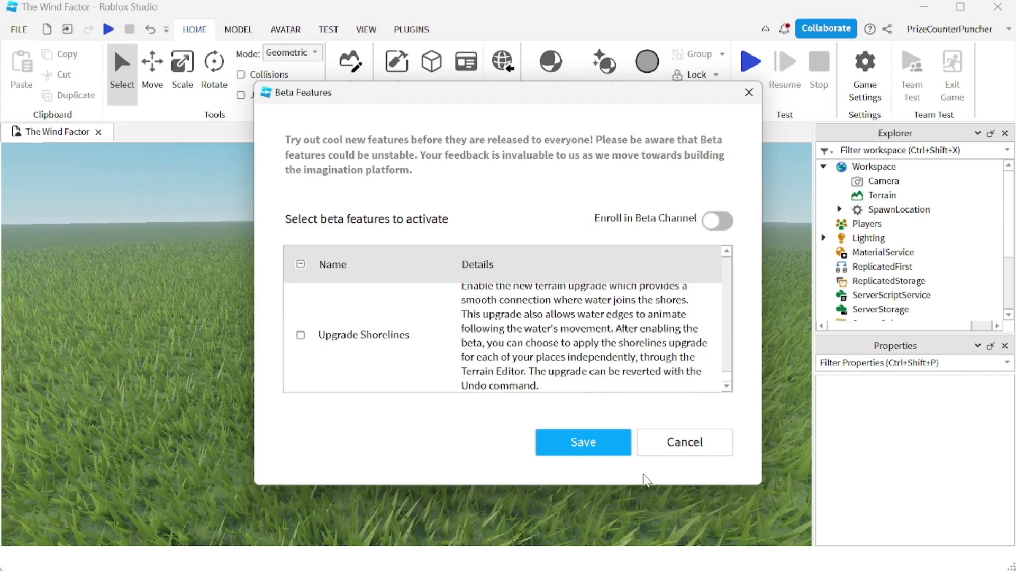
pyautogui.click(674, 453)
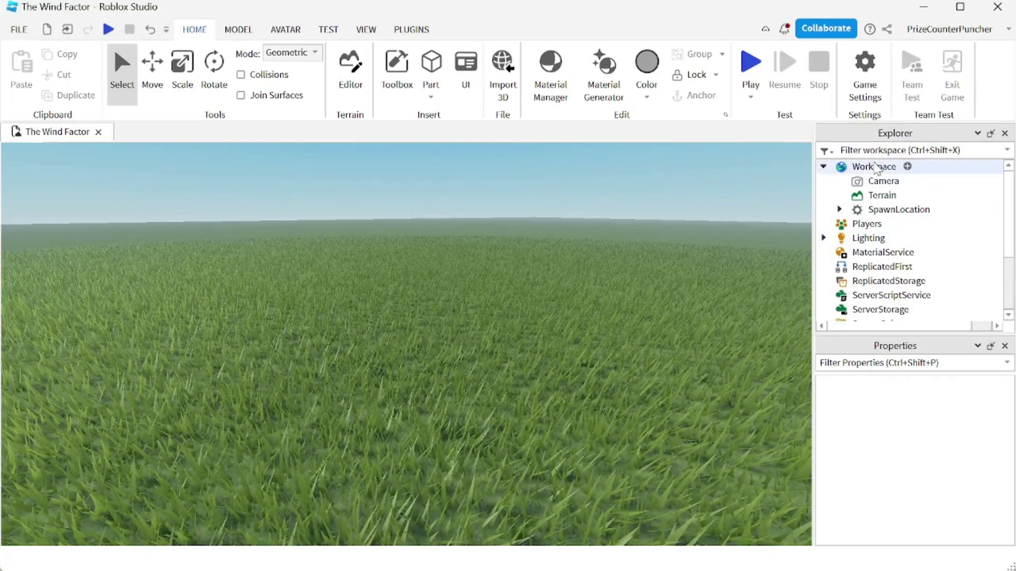
# - Set the Workspace's GlobalWind X component to 1000, making the wind 1000, 0, 0
pyautogui.click(877, 168)
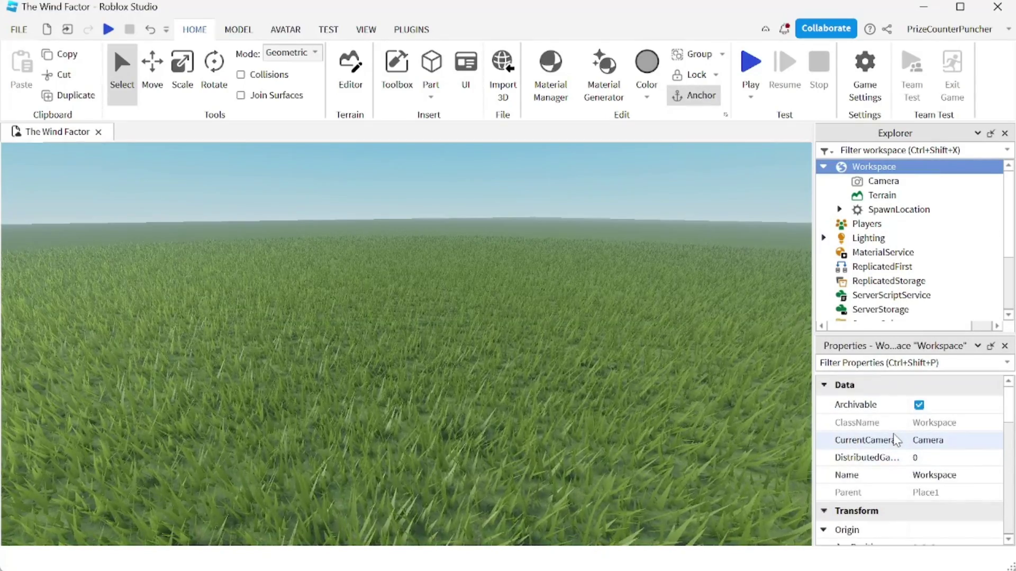
pyautogui.scroll(-5, 896, 440)
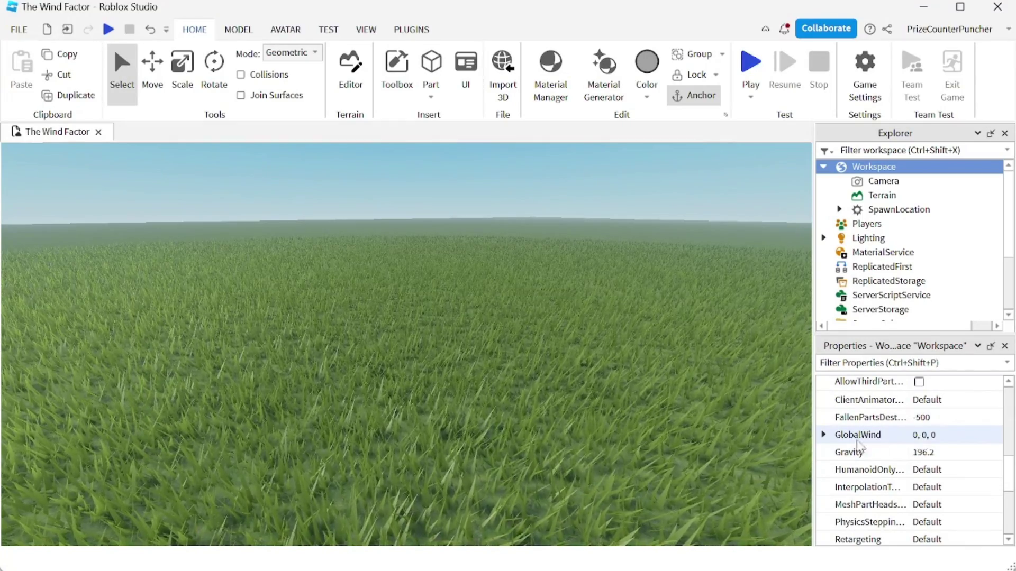
pyautogui.click(858, 435)
pyautogui.click(931, 435)
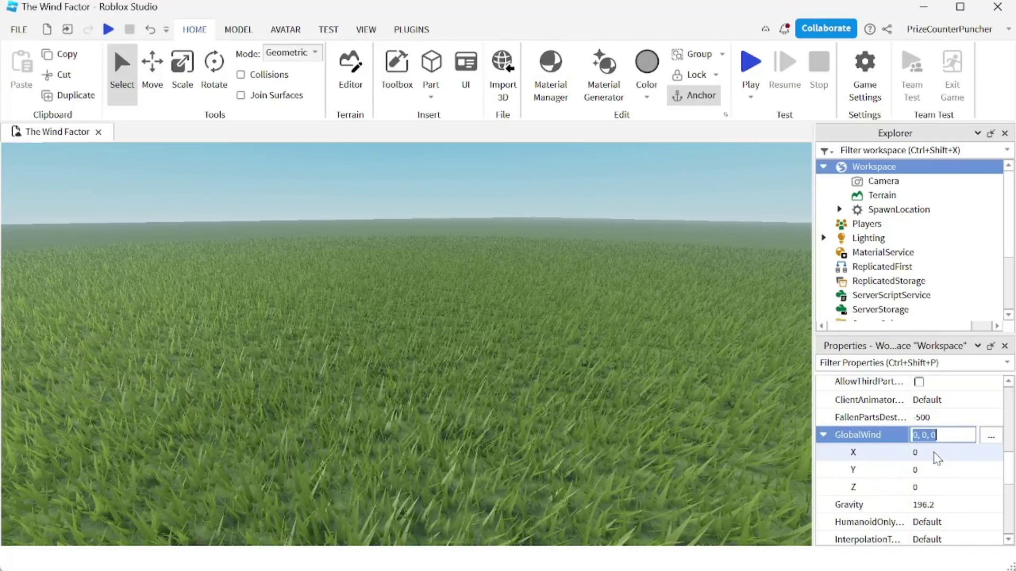
pyautogui.click(934, 453)
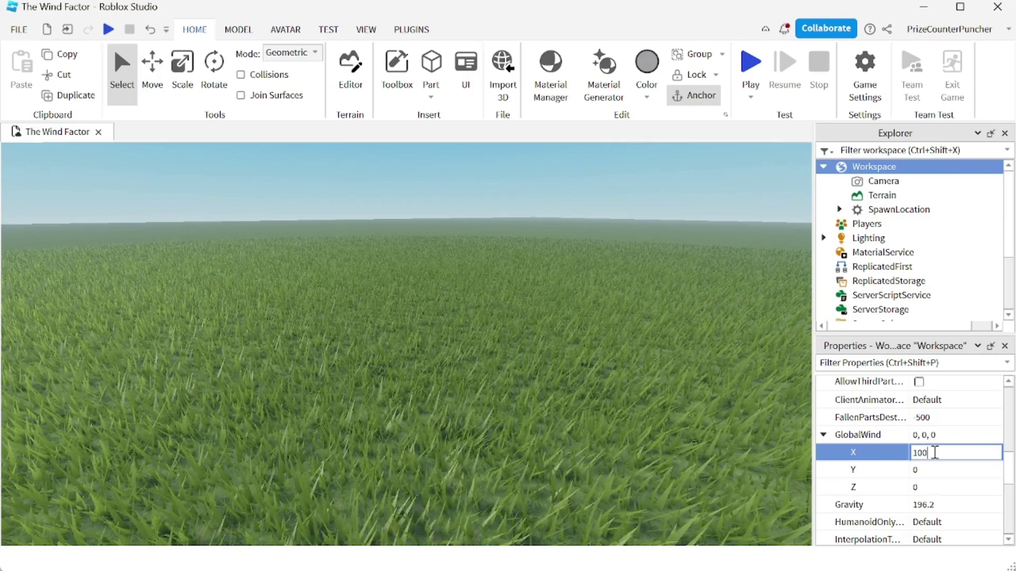
pyautogui.press('Return')
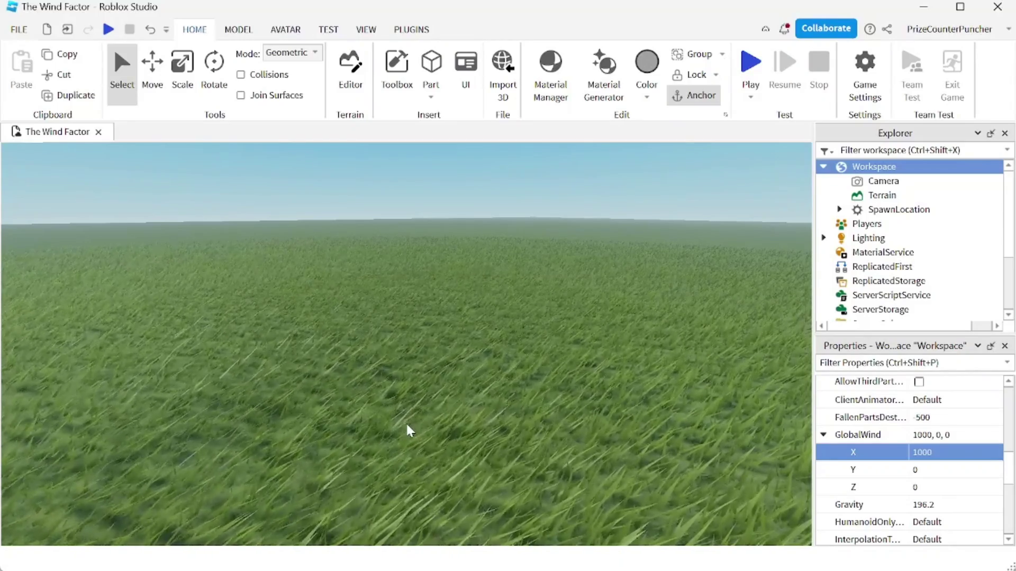
# - Open the Wind Direction widget and aim the wind to about 225° yaw and -4° pitch
pyautogui.click(364, 30)
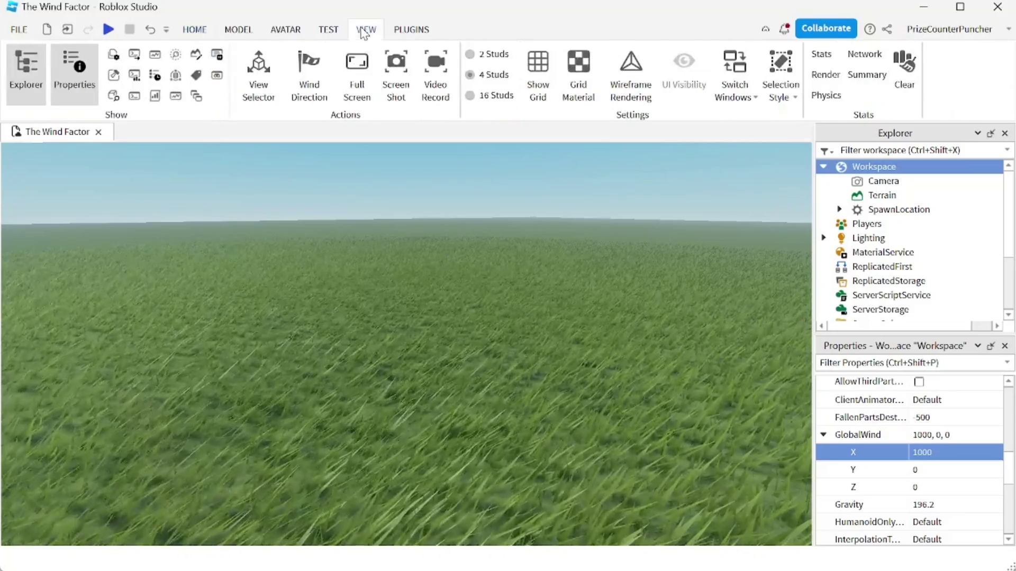
pyautogui.click(312, 90)
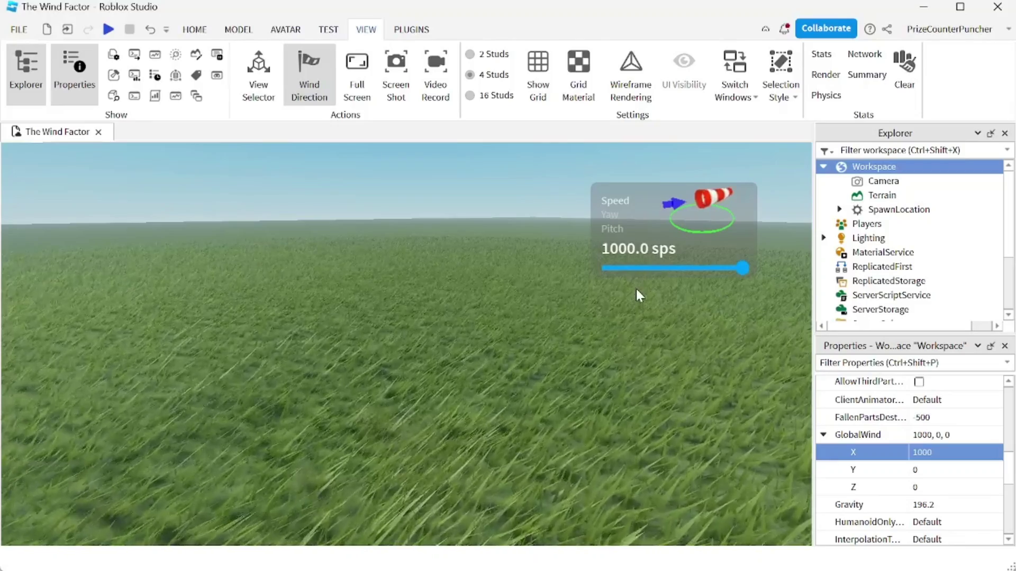
pyautogui.click(618, 216)
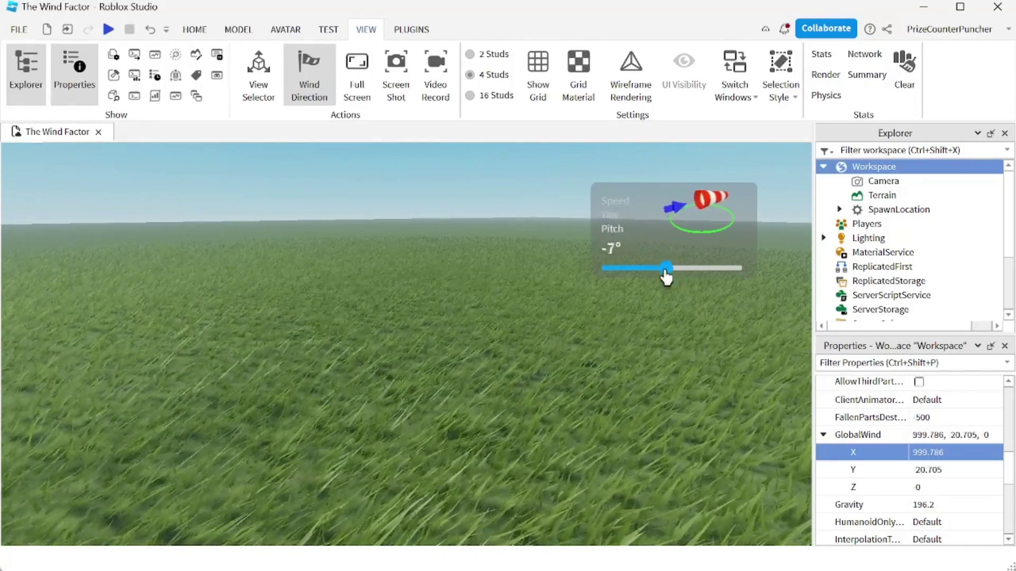
pyautogui.moveTo(666, 276); pyautogui.dragTo(686, 283)
pyautogui.click(610, 214)
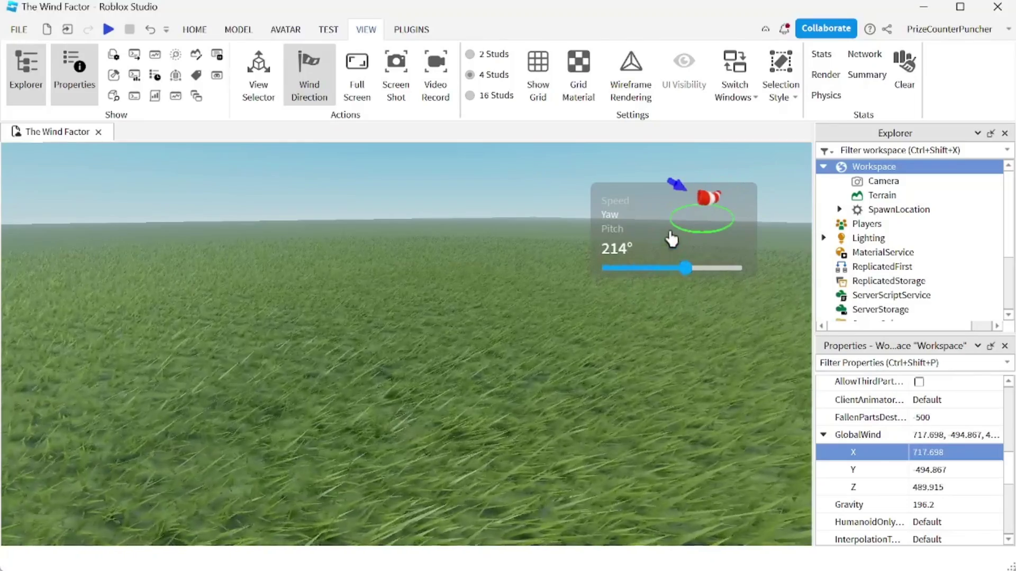
pyautogui.moveTo(671, 229)
pyautogui.mouseDown()
pyautogui.moveTo(729, 240)
pyautogui.moveTo(651, 222)
pyautogui.moveTo(662, 227)
pyautogui.mouseUp()
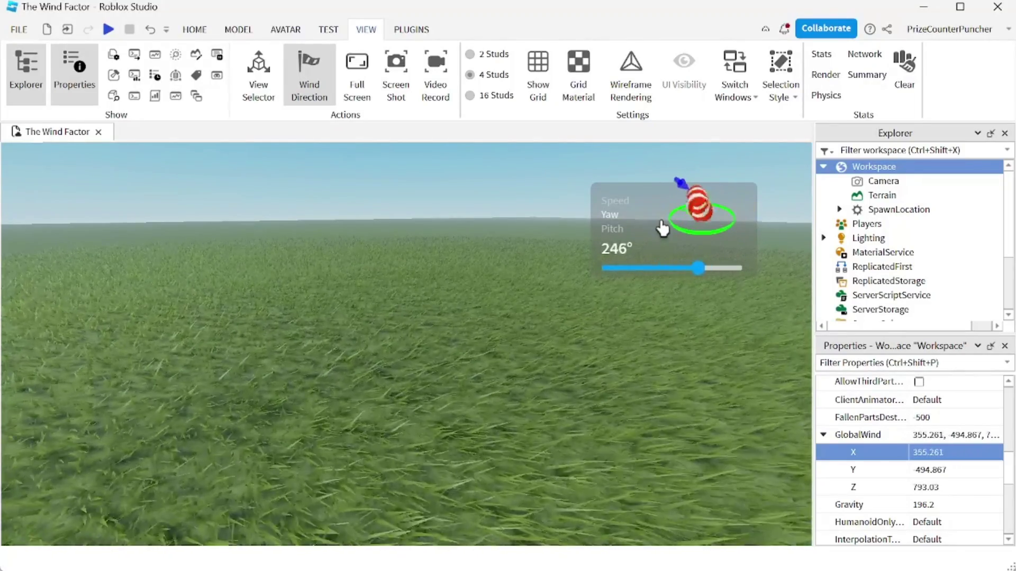
pyautogui.moveTo(684, 193); pyautogui.dragTo(684, 213)
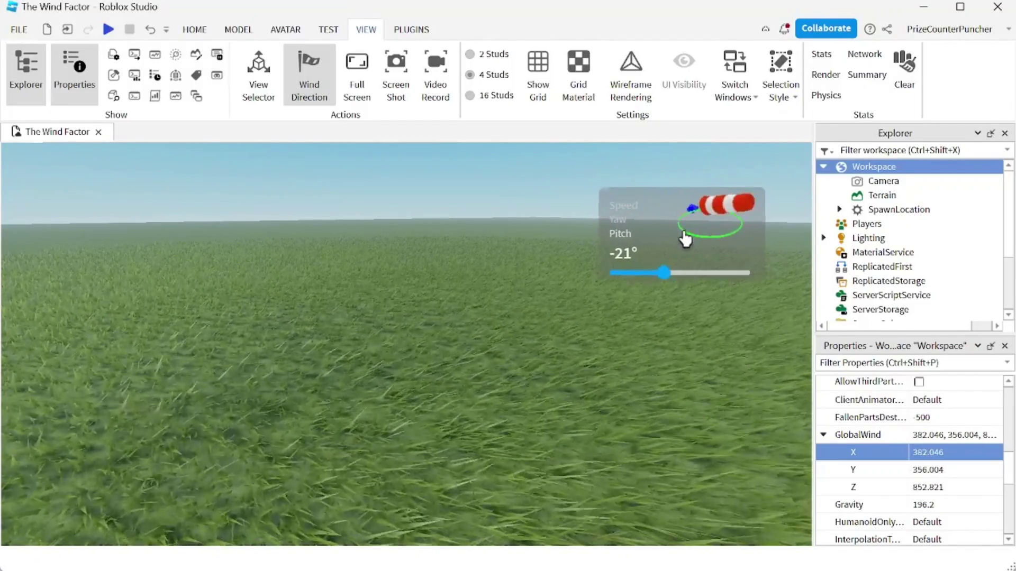
pyautogui.moveTo(699, 245); pyautogui.dragTo(735, 246)
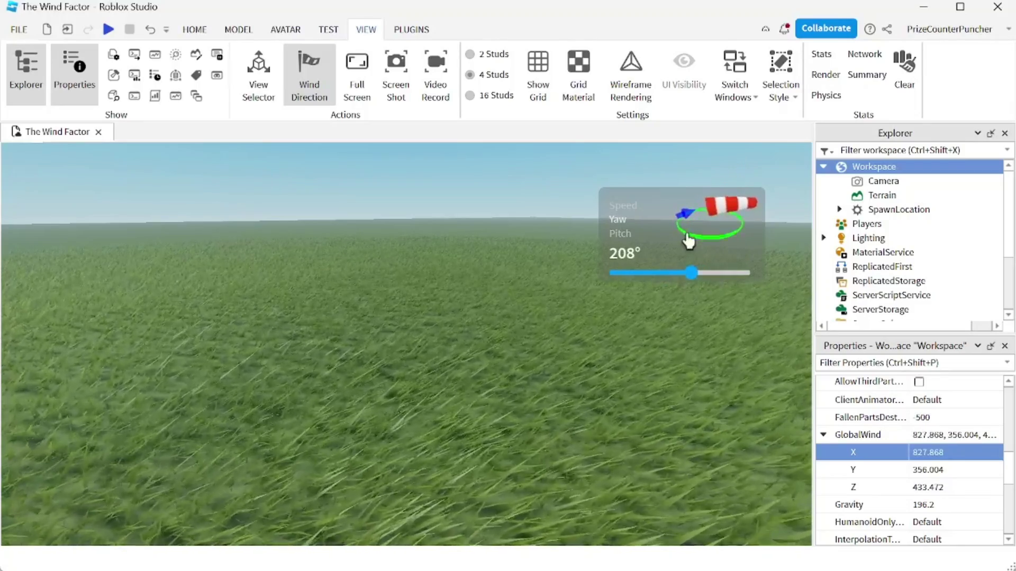
pyautogui.moveTo(682, 226); pyautogui.dragTo(674, 213)
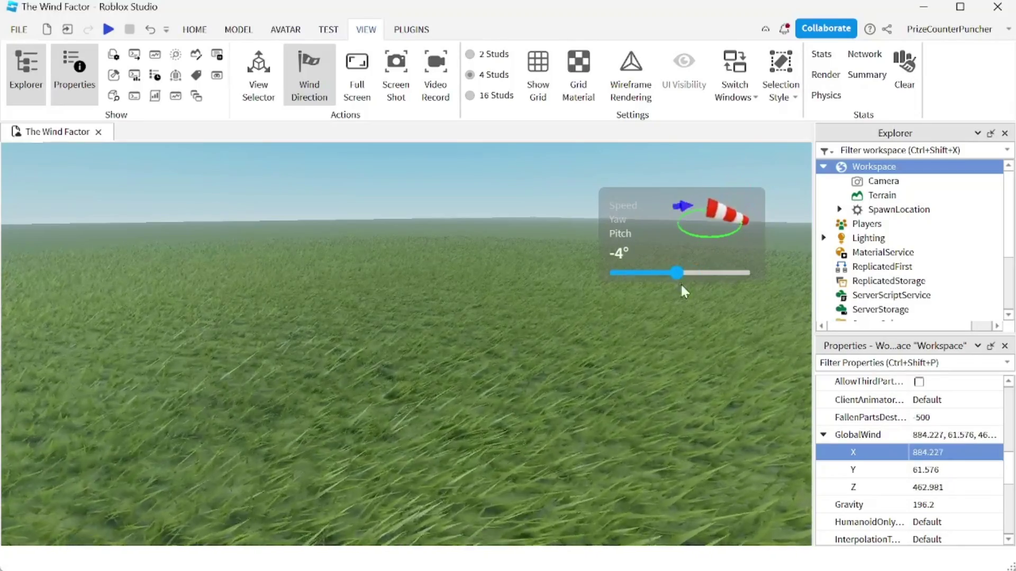
# - Set the wind speed to 500 sps, then raise it to 1000 sps
pyautogui.click(631, 207)
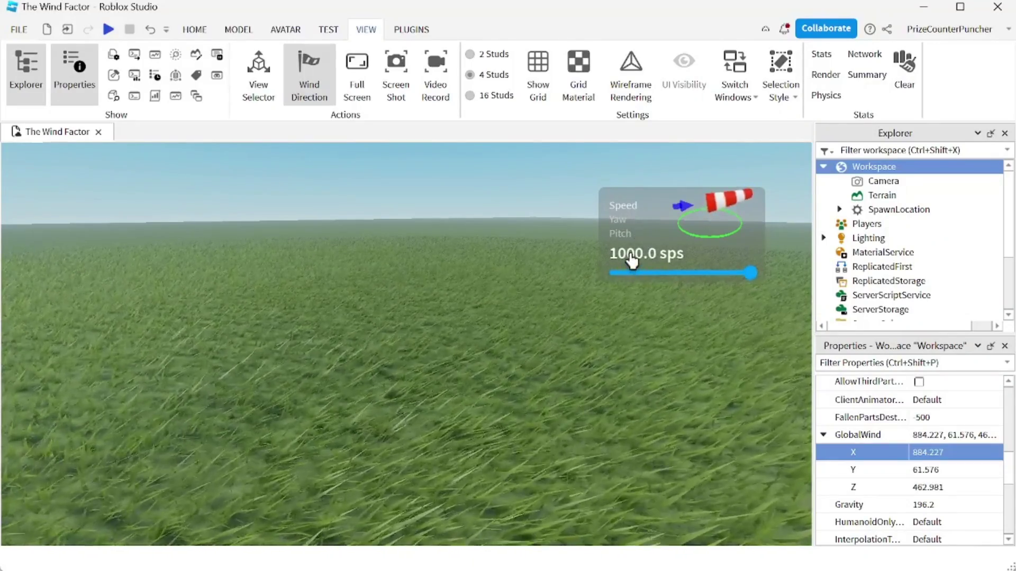
pyautogui.click(631, 257)
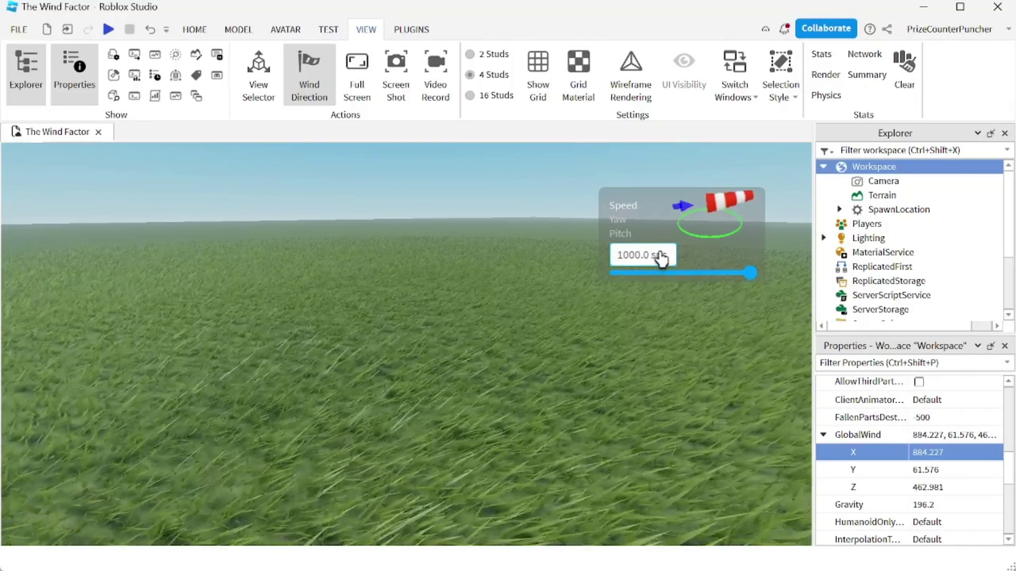
pyautogui.hotkey('ctrl', 'a')
pyautogui.write('500')
pyautogui.press('Return')
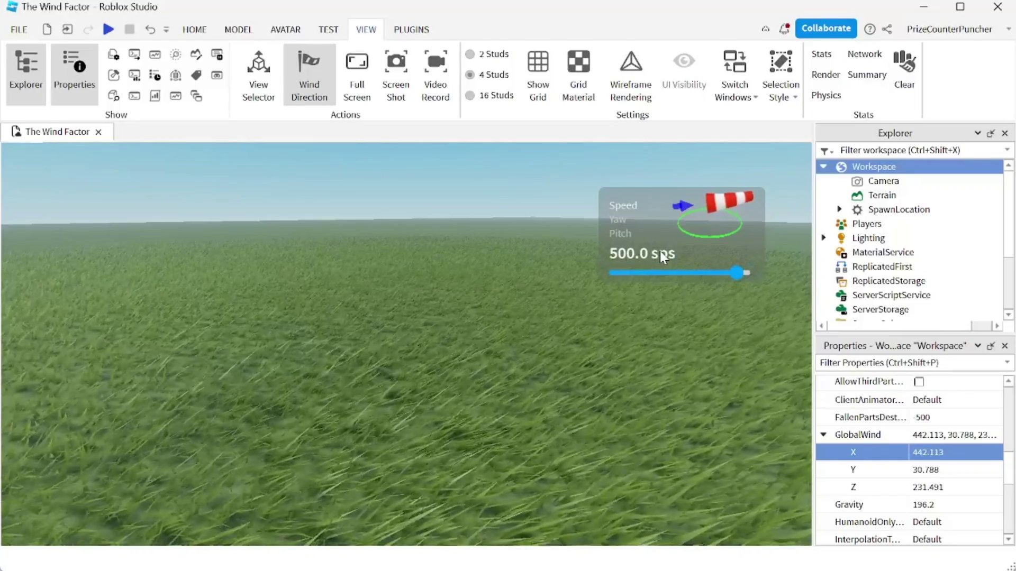
pyautogui.click(633, 255)
pyautogui.hotkey('ctrl', 'a')
pyautogui.write('1000')
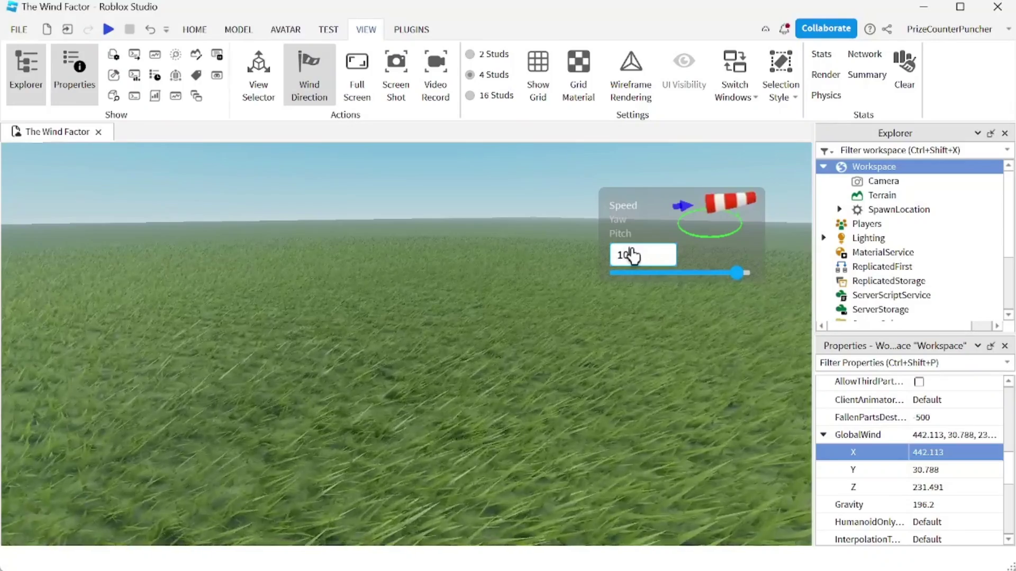
pyautogui.press('Return')
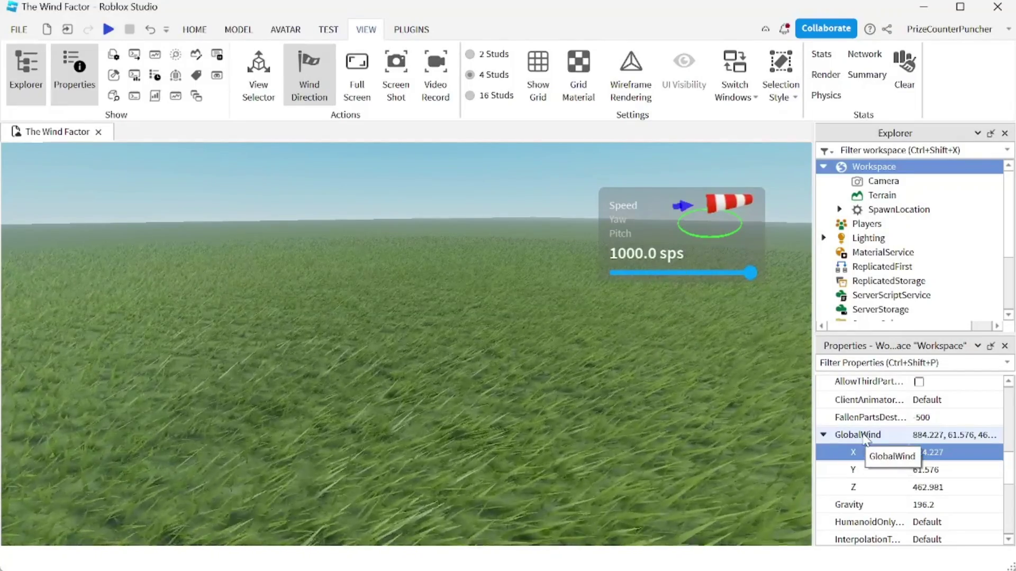
# - Reopen the Wind Direction widget from GlobalWind's '…' button and start a play-test
pyautogui.click(950, 436)
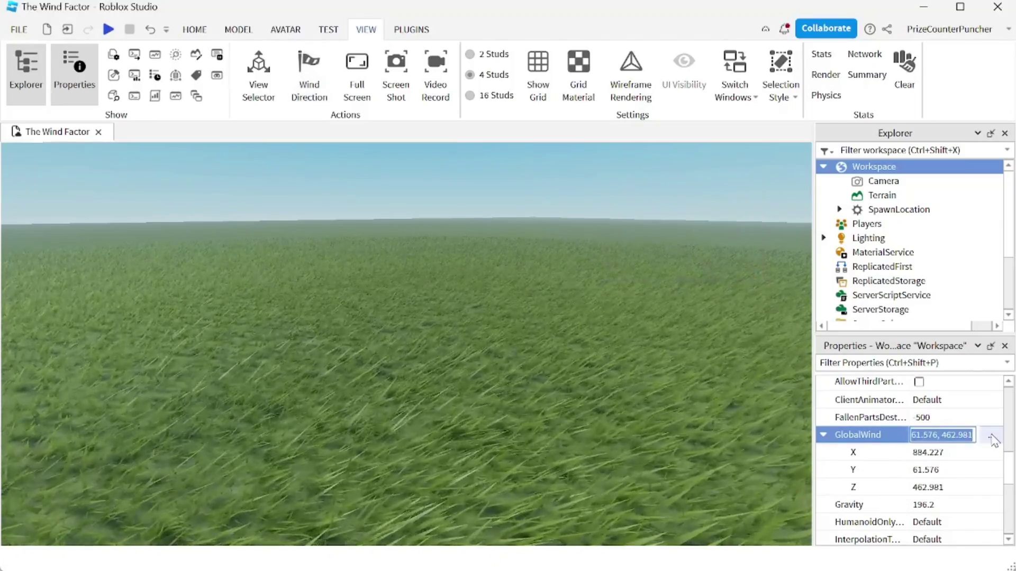
pyautogui.click(990, 437)
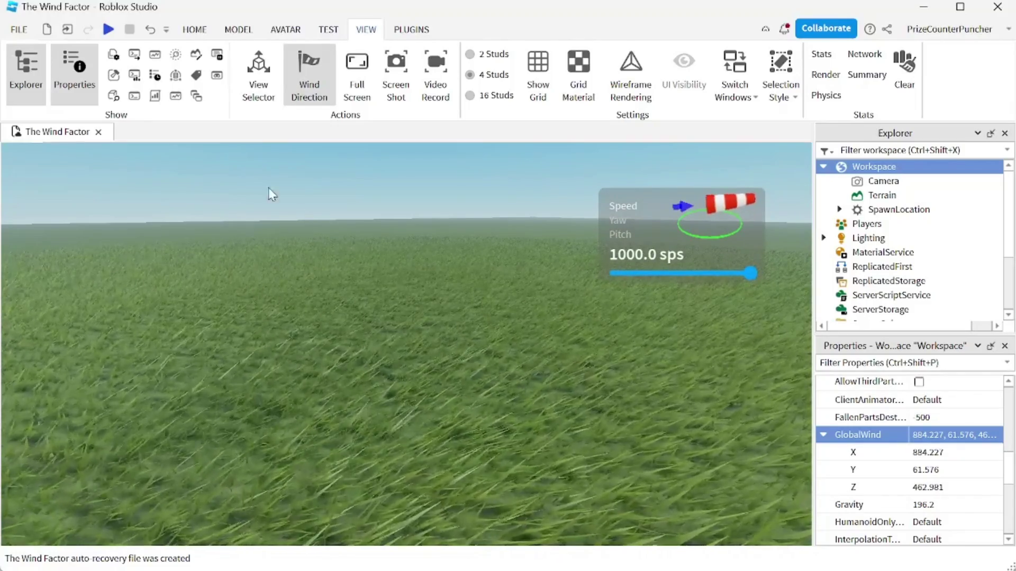
pyautogui.click(108, 29)
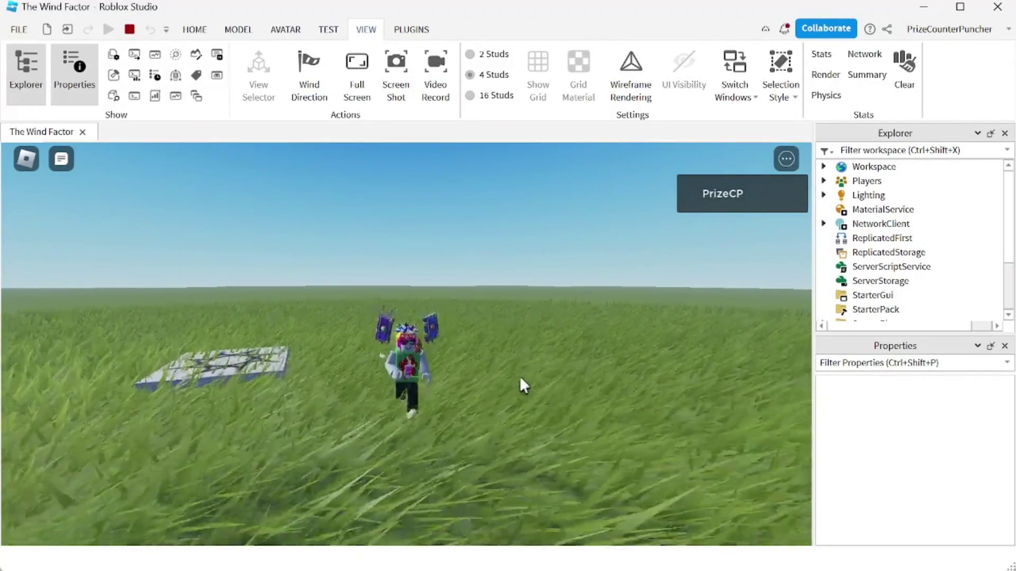
# - Run the avatar around the windswept grass, then stop the play-test with Shift+F5
pyautogui.press('s')
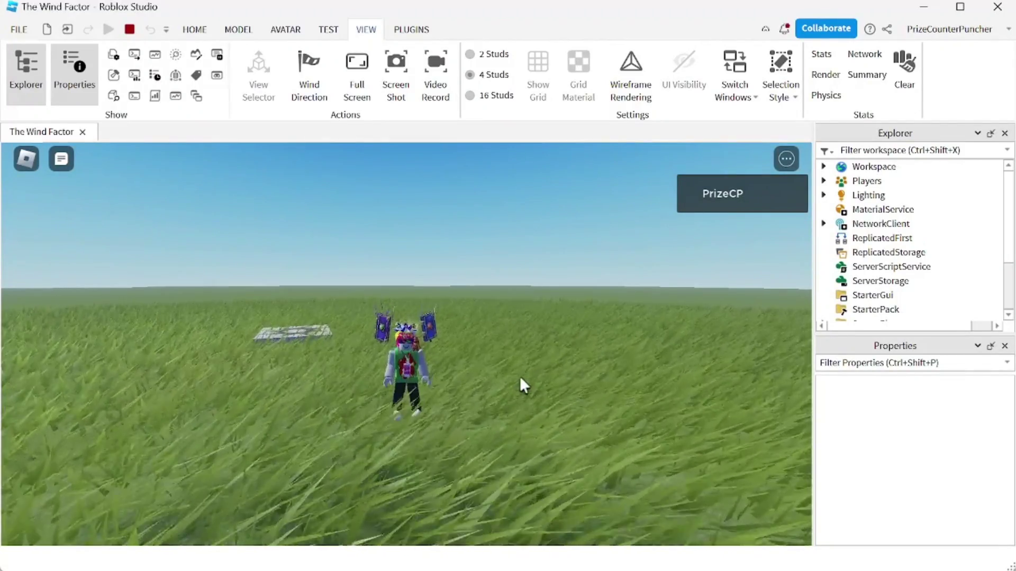
pyautogui.press('d')
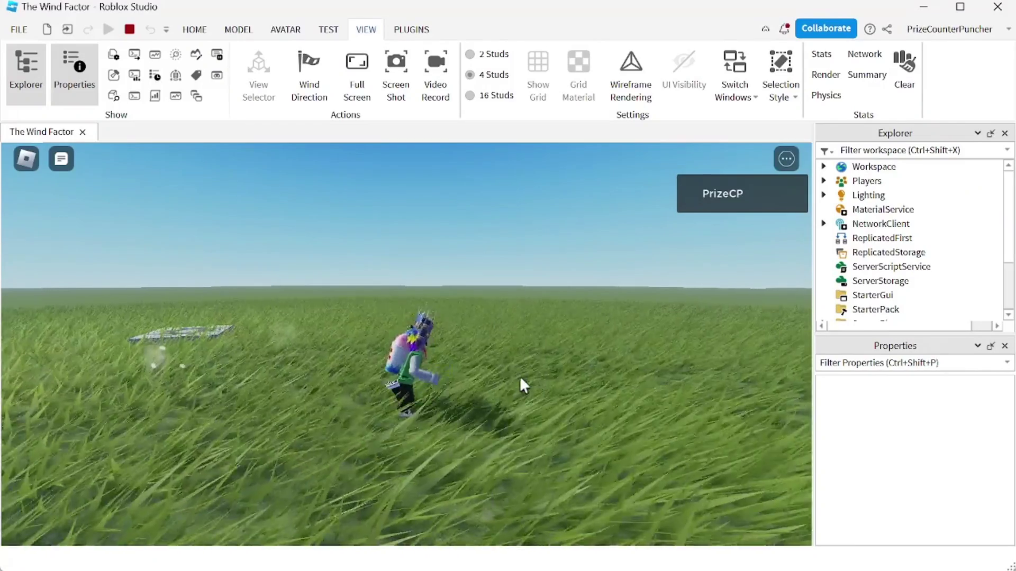
pyautogui.press('s')
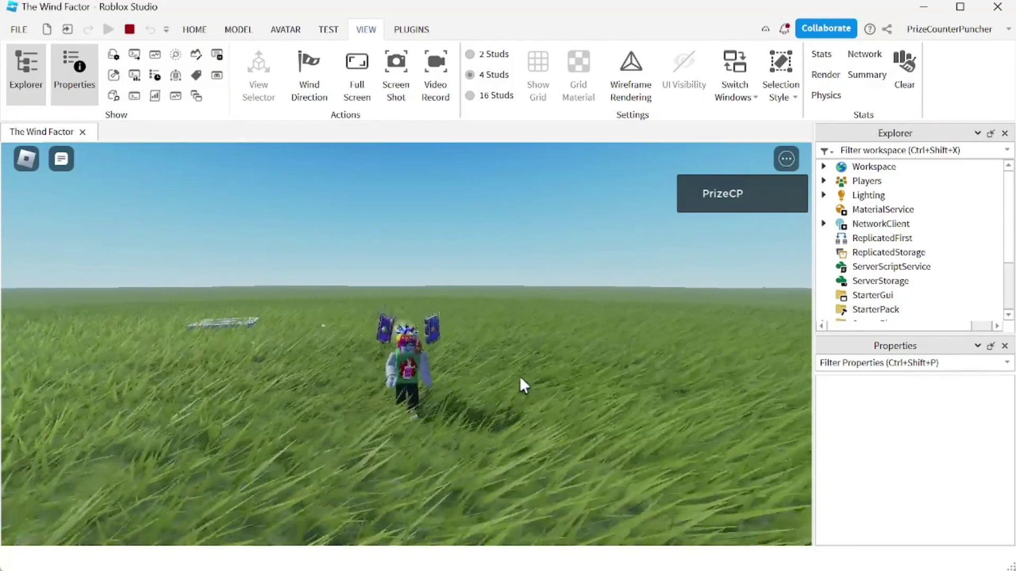
pyautogui.hotkey('shift', 'F5')
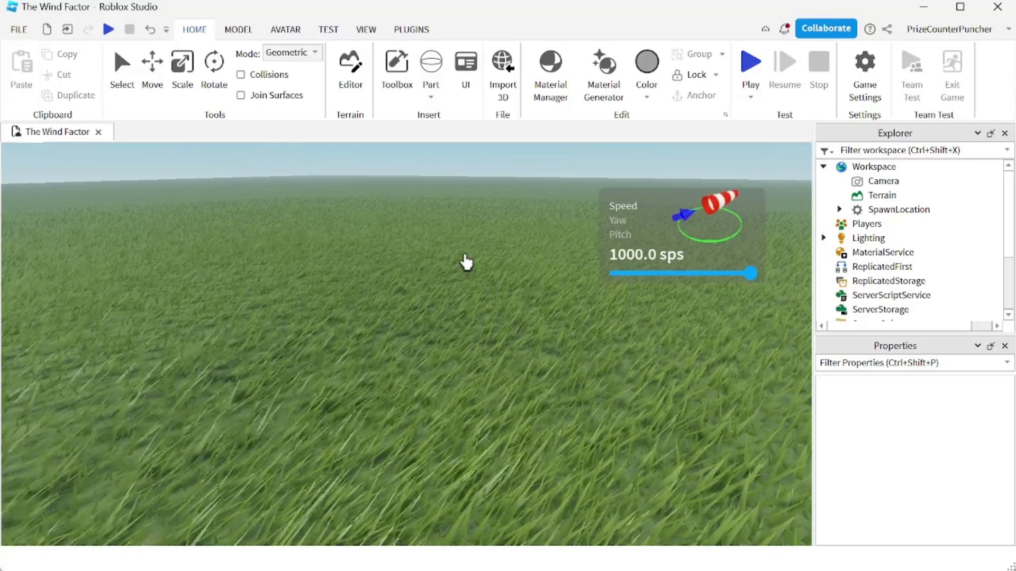
# - Insert a Really red sphere part, then run a quick play-test and stop it
pyautogui.click(433, 80)
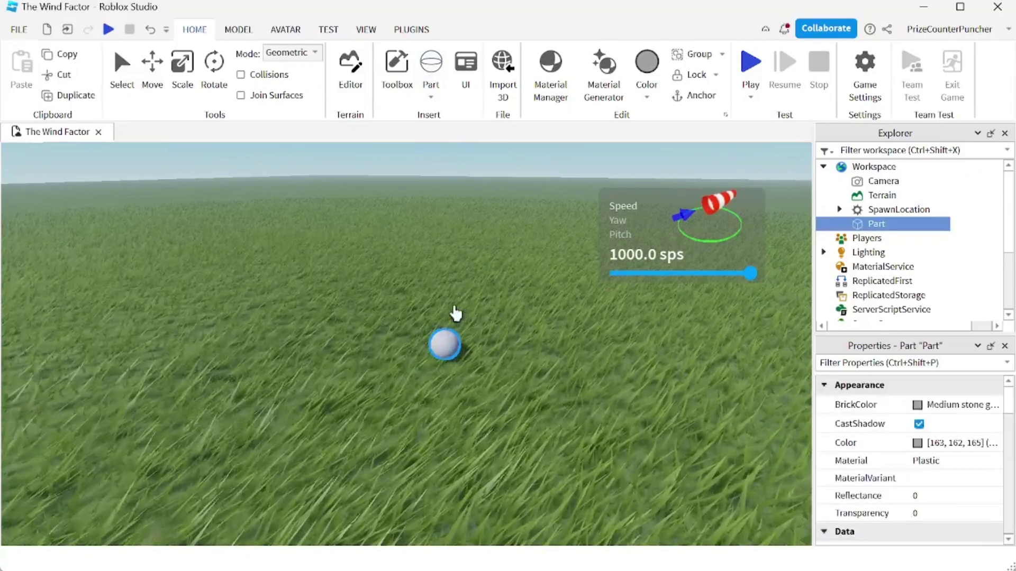
pyautogui.click(925, 406)
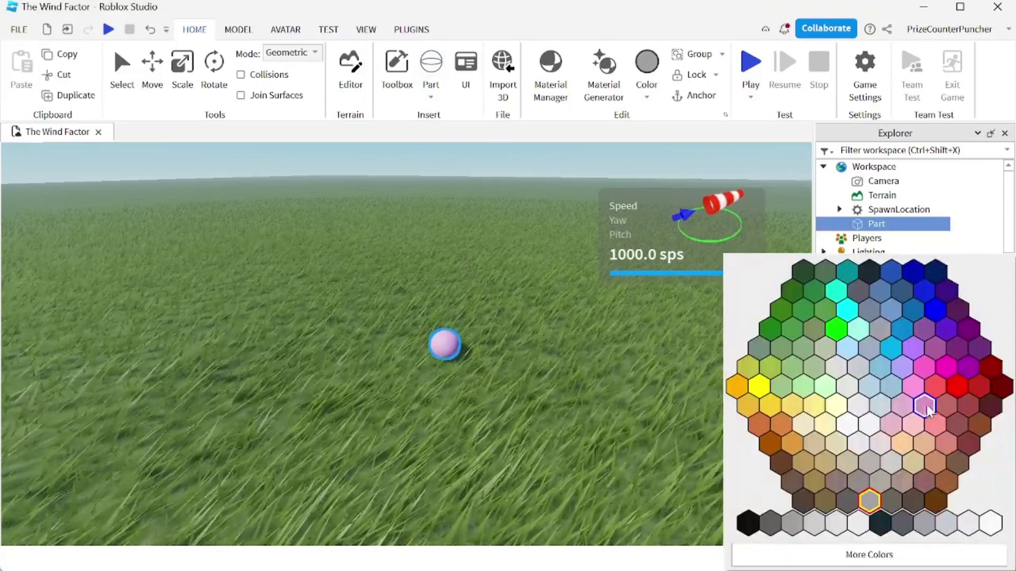
pyautogui.click(956, 390)
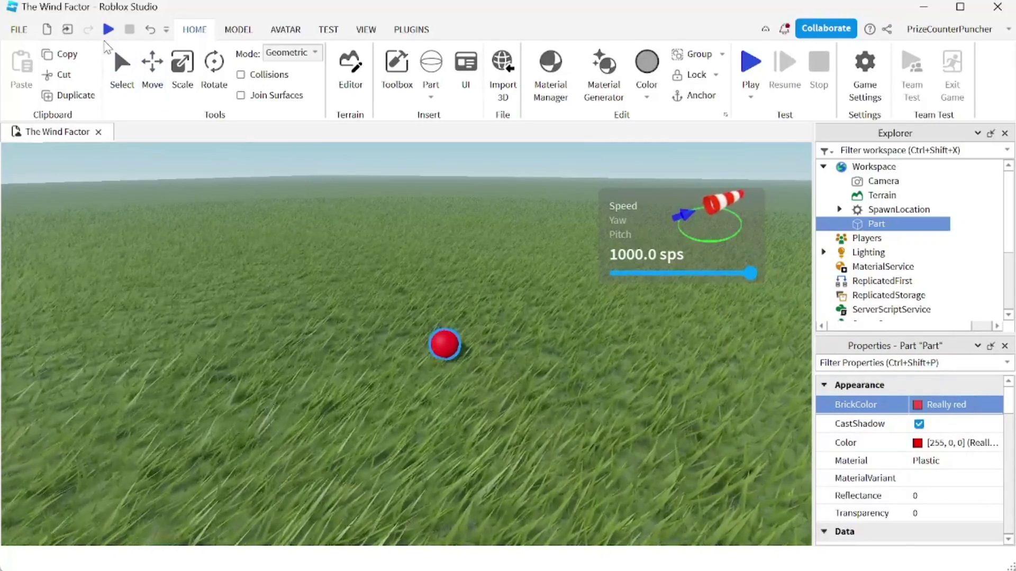
pyautogui.click(109, 30)
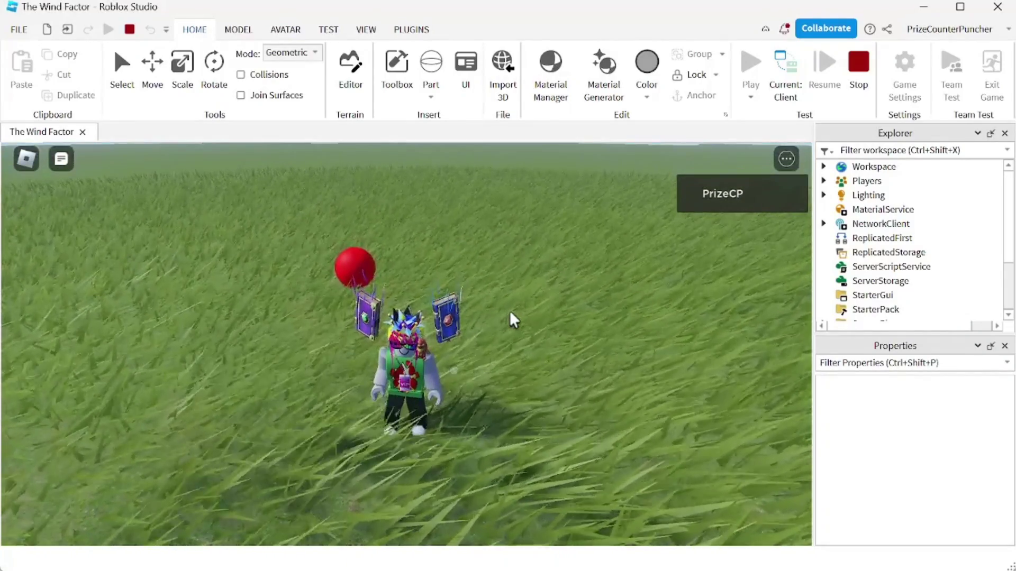
pyautogui.hotkey('shift', 'F5')
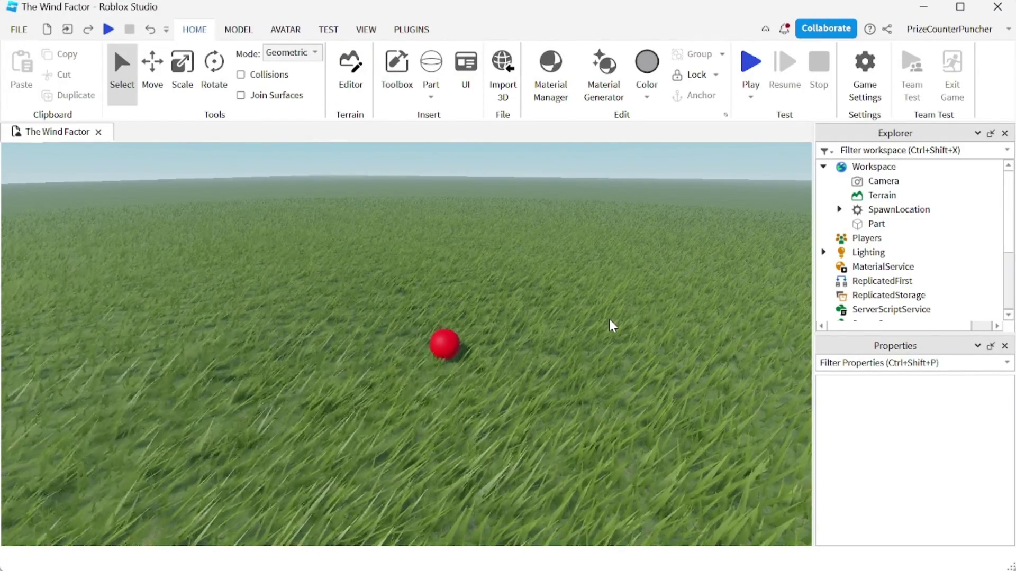
# - Duplicate the red ball twice and move the copies to the left and right
pyautogui.click(445, 347)
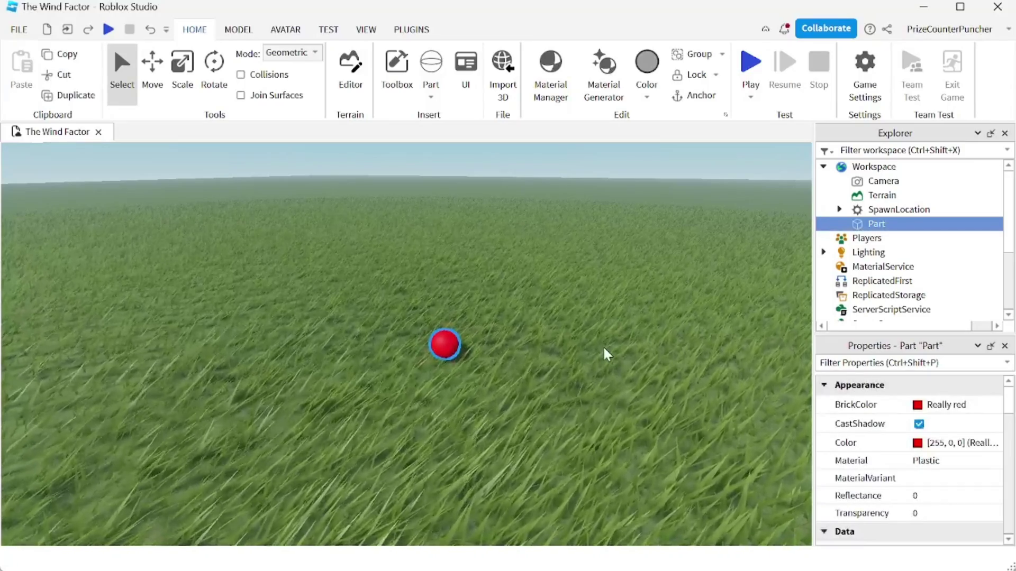
pyautogui.hotkey('ctrl', 'd')
pyautogui.hotkey('ctrl', 'd')
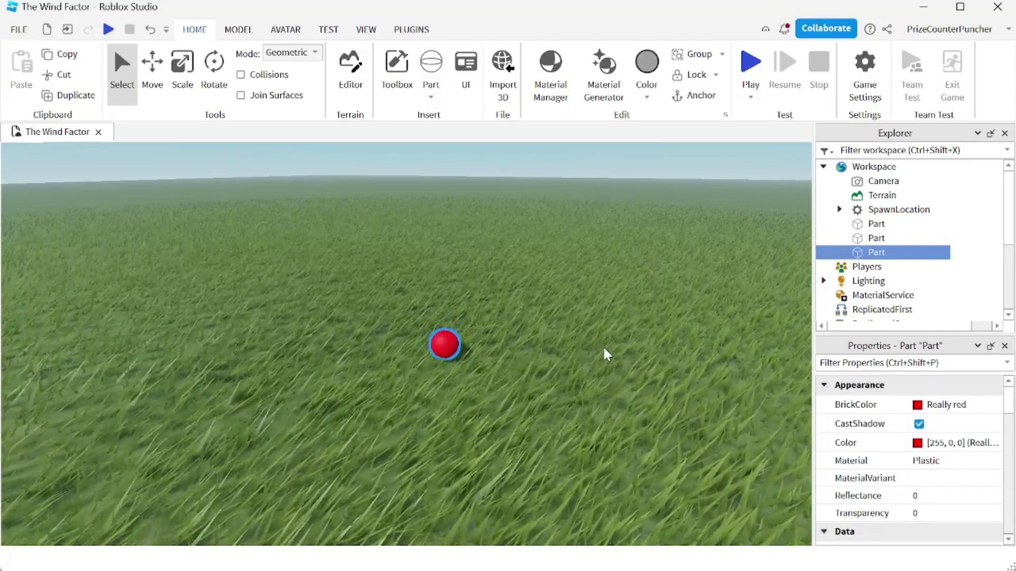
pyautogui.moveTo(449, 350); pyautogui.dragTo(210, 344)
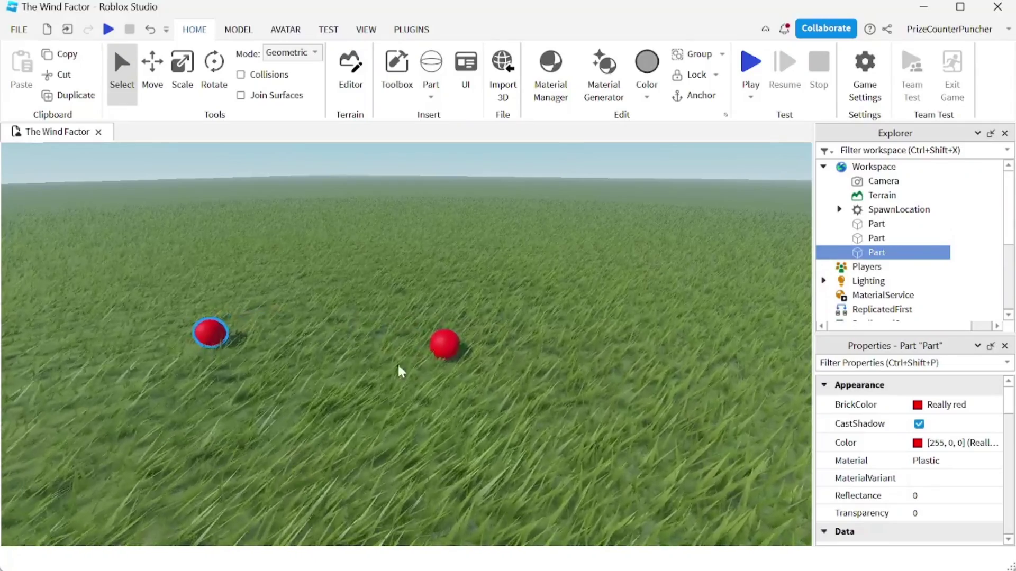
pyautogui.moveTo(451, 347); pyautogui.dragTo(687, 358)
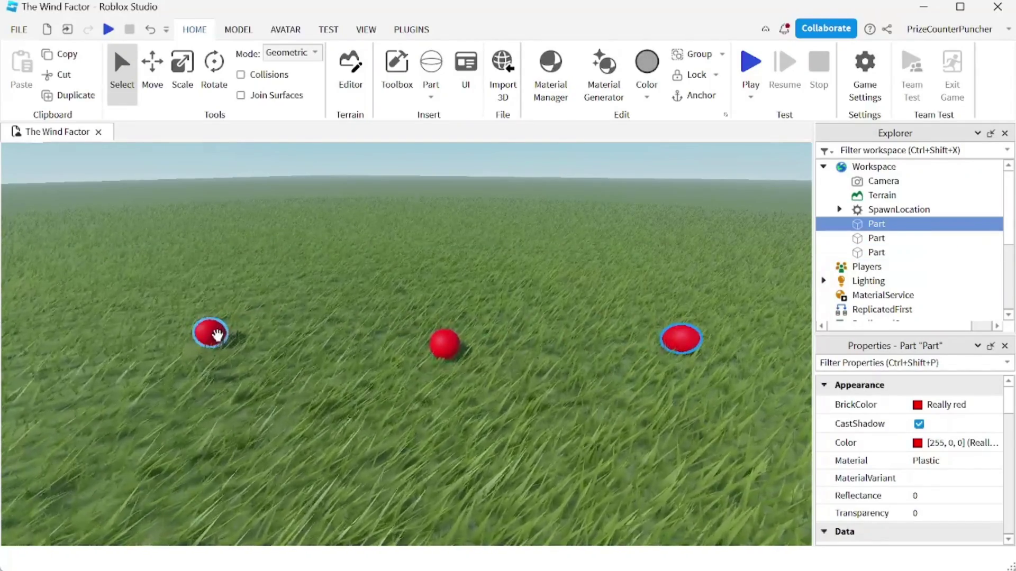
# - Add a Fire effect to the left red ball
pyautogui.click(217, 334)
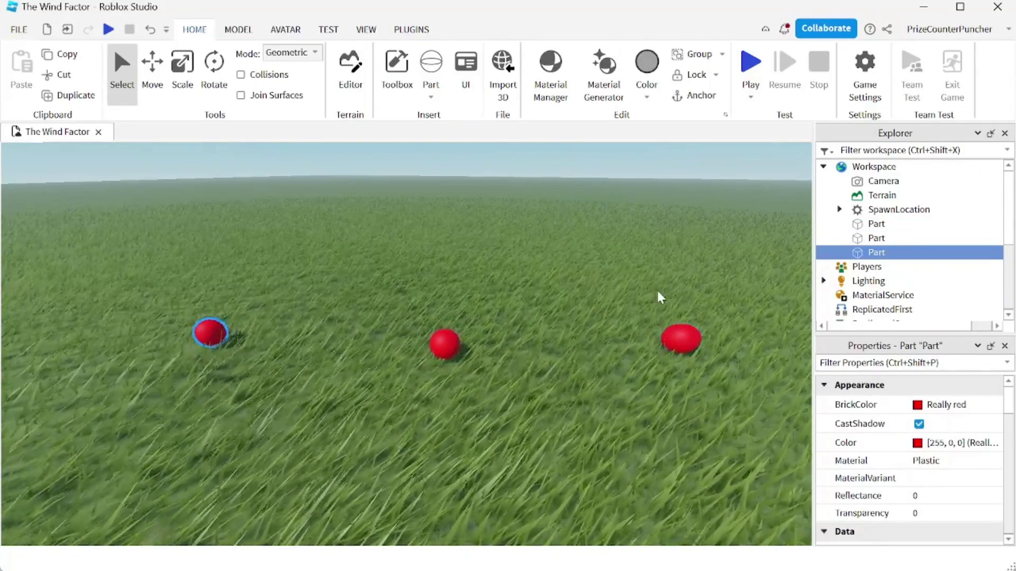
pyautogui.click(242, 34)
pyautogui.click(841, 106)
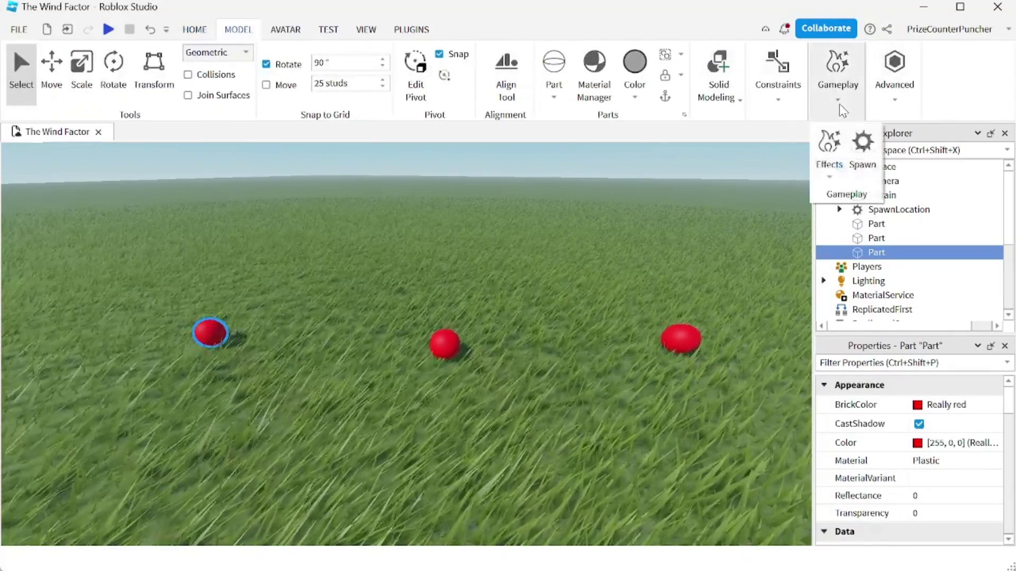
pyautogui.click(830, 180)
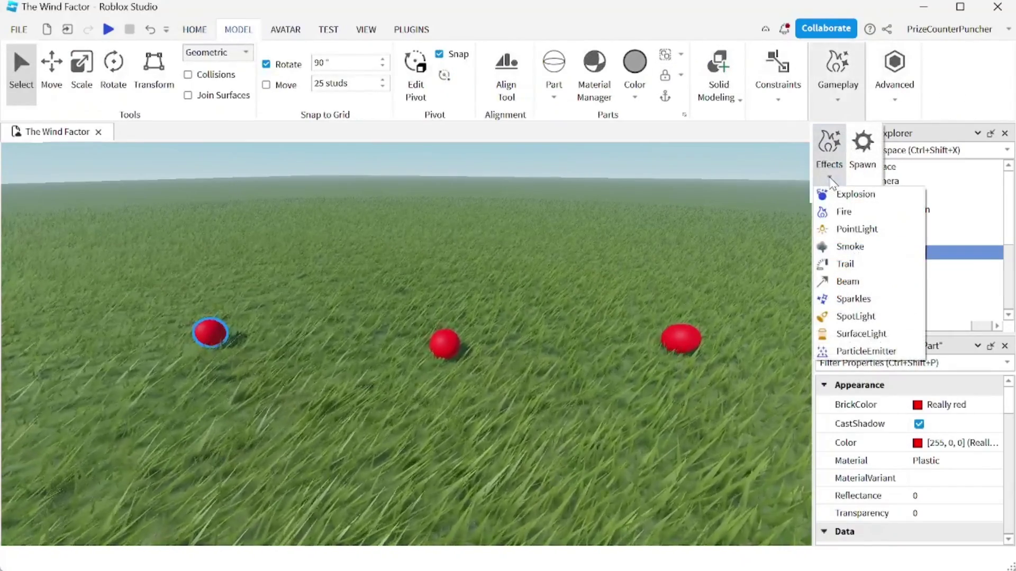
pyautogui.click(844, 212)
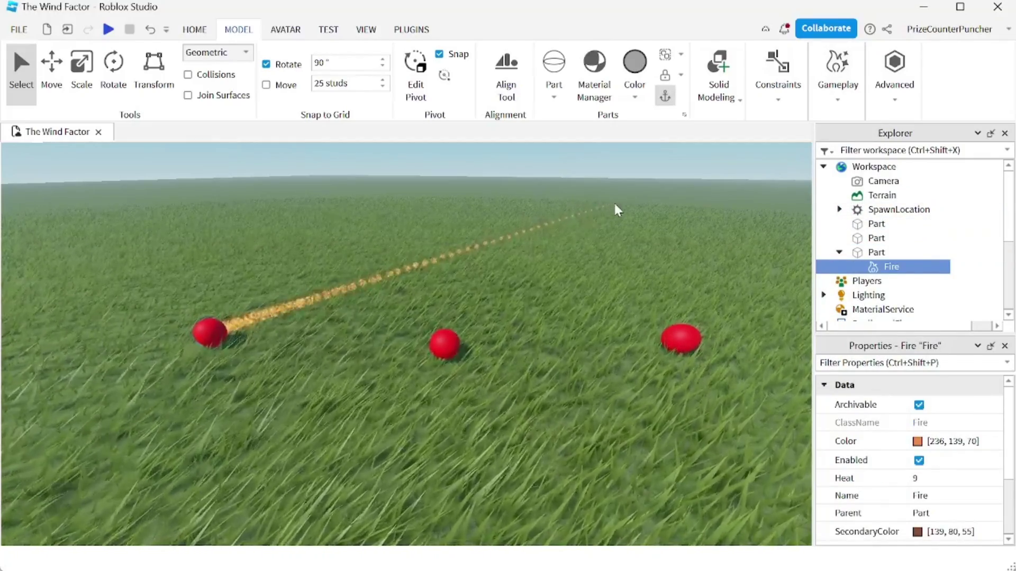
pyautogui.click(444, 341)
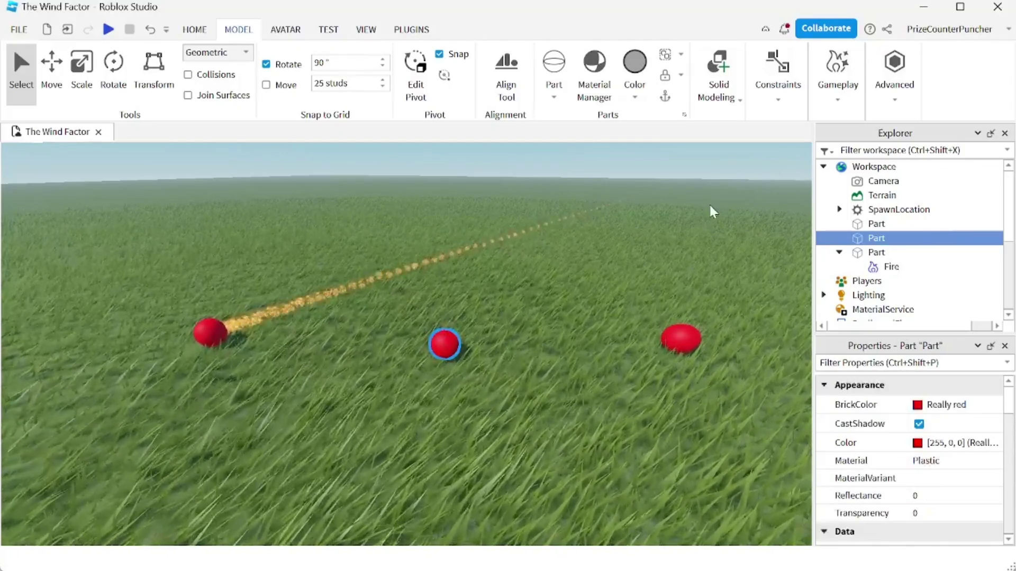
# - Add a Smoke effect to the middle red ball from Model > Gameplay > Effects
pyautogui.click(842, 105)
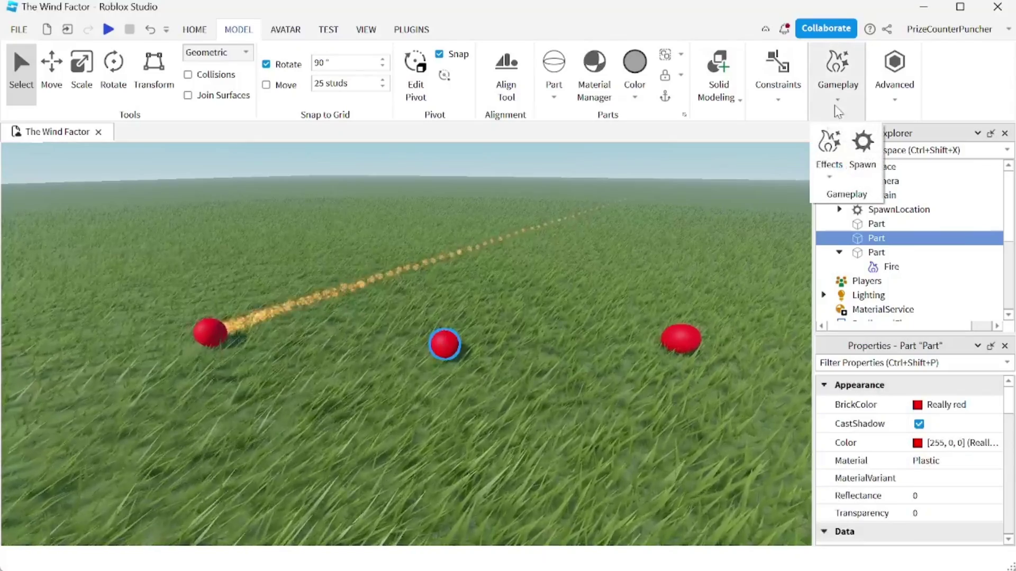
pyautogui.click(829, 172)
pyautogui.click(853, 246)
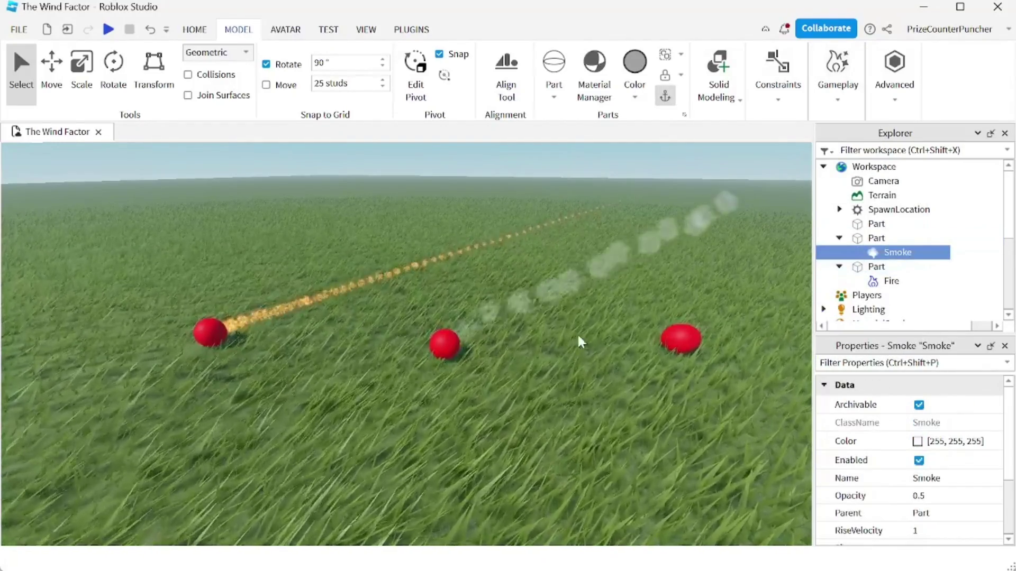
# - Add a ParticleEmitter to the right red ball and select it in Explorer
pyautogui.click(679, 342)
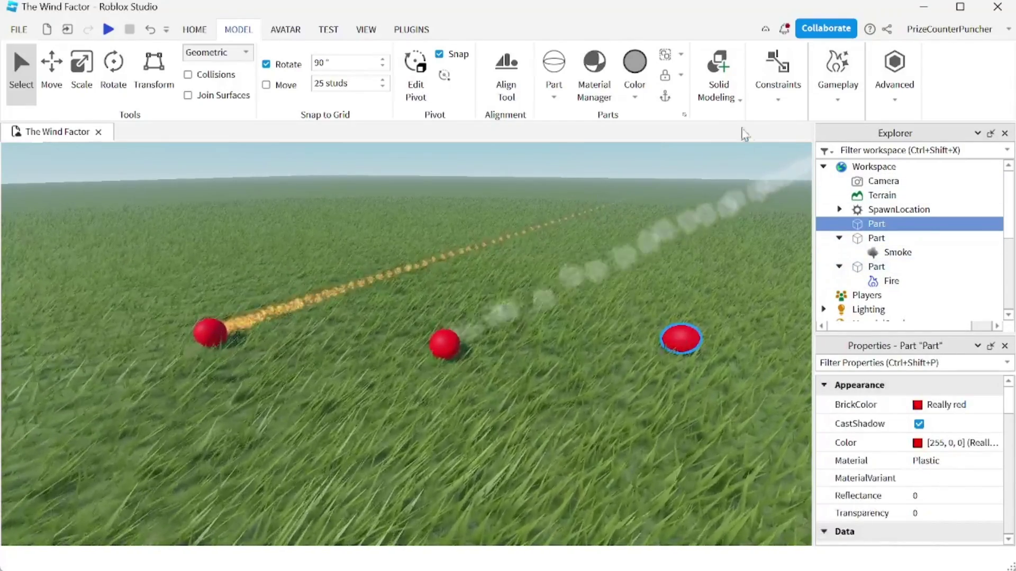
pyautogui.click(838, 101)
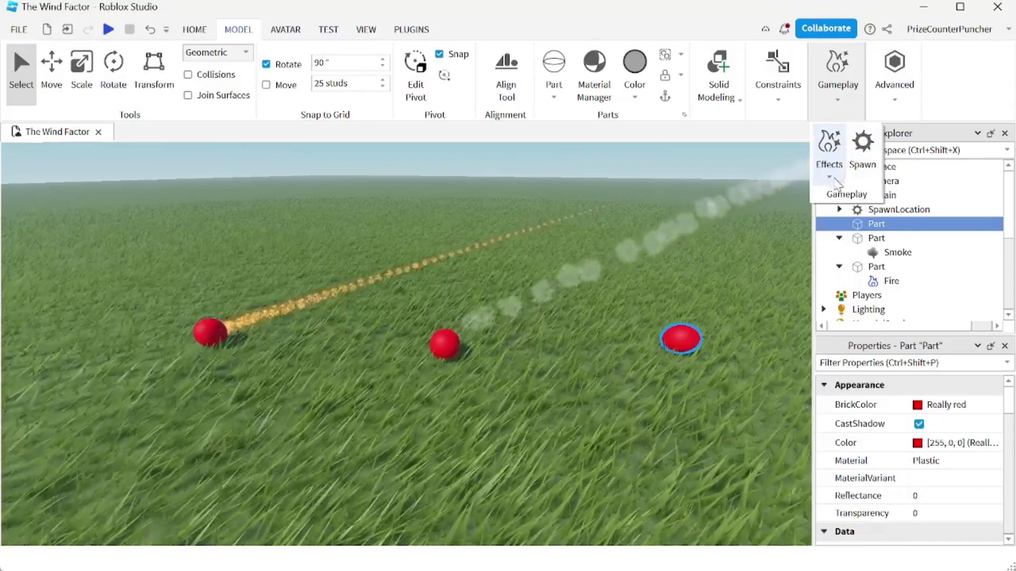
pyautogui.click(830, 156)
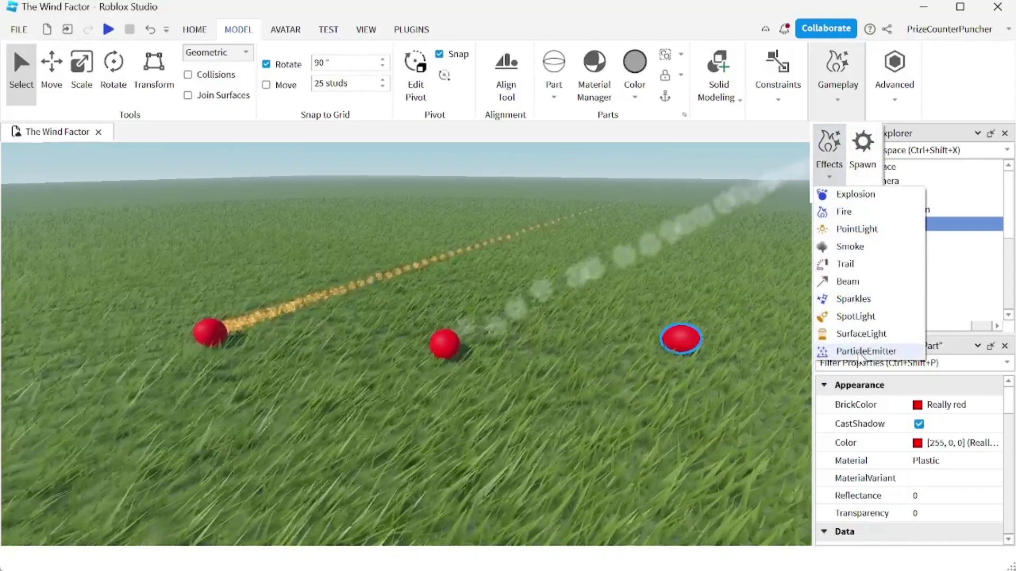
pyautogui.click(824, 352)
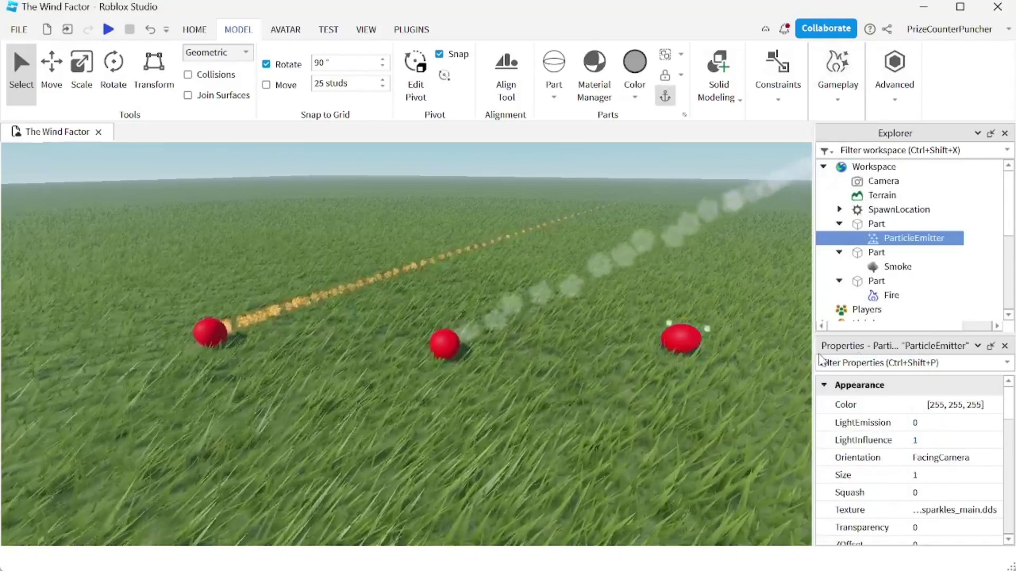
pyautogui.moveTo(674, 436); pyautogui.dragTo(674, 437, button='right')
pyautogui.rightClick(674, 437)
pyautogui.click(583, 440)
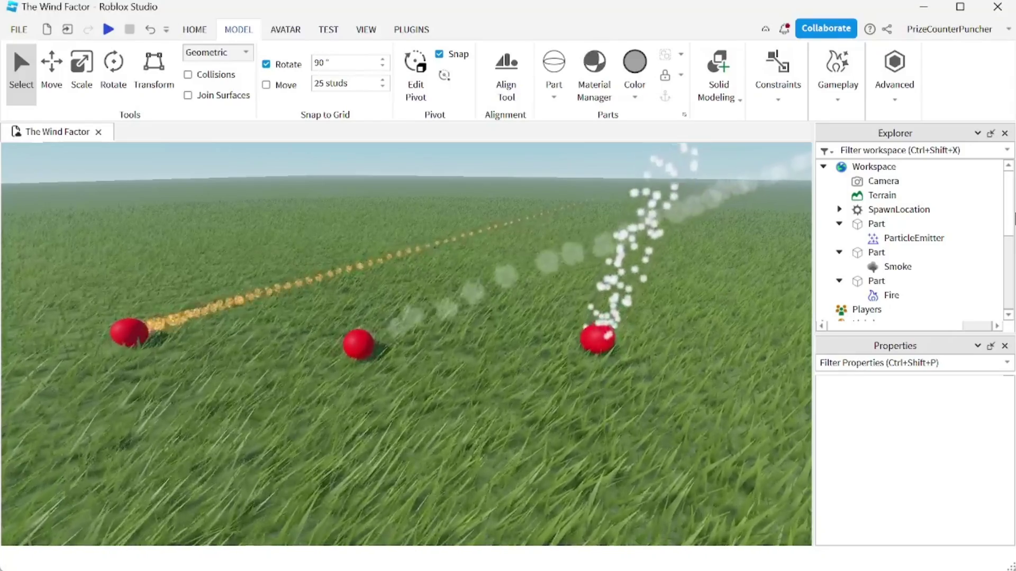
pyautogui.click(938, 244)
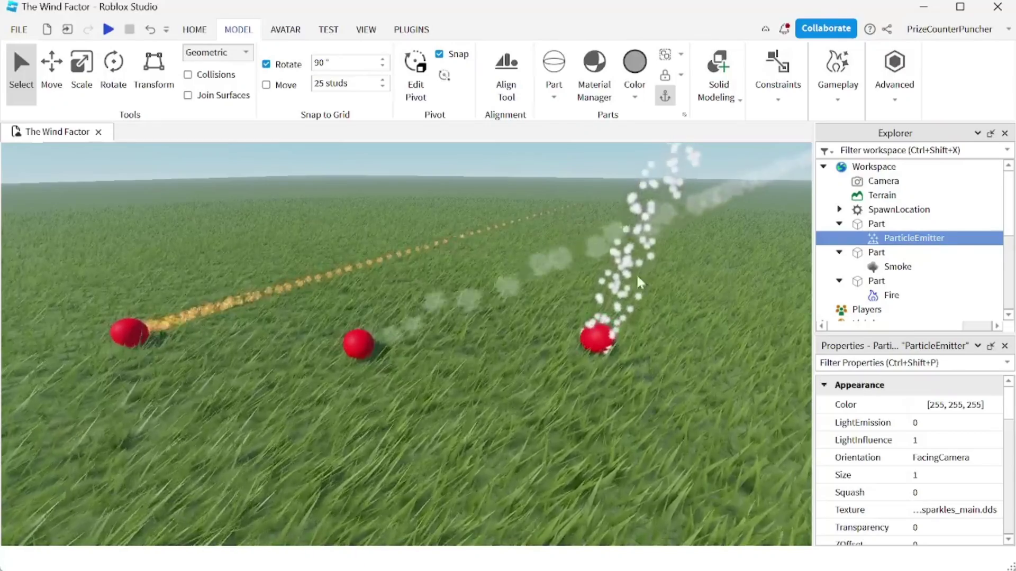
# - Turn on the ParticleEmitter's WindAffectsDrag and slide its Drag up to 1.75
pyautogui.scroll(-2, 904, 451)
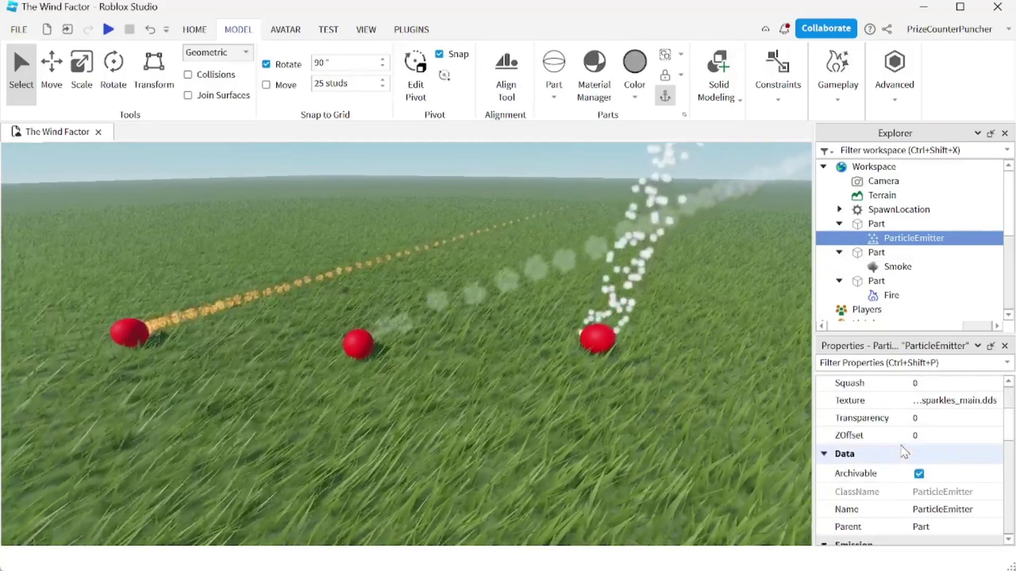
pyautogui.scroll(-8, 904, 452)
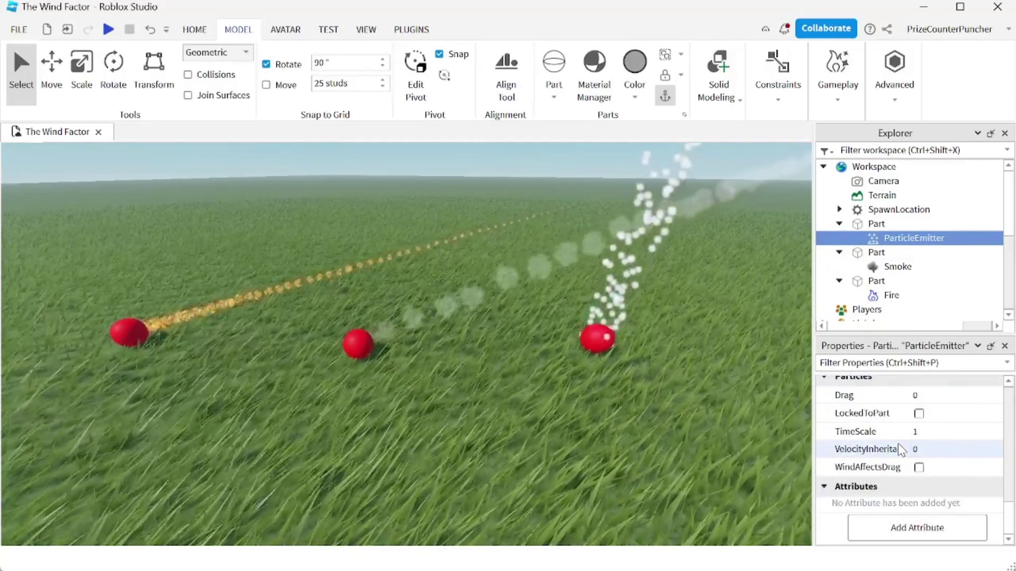
pyautogui.scroll(1, 902, 450)
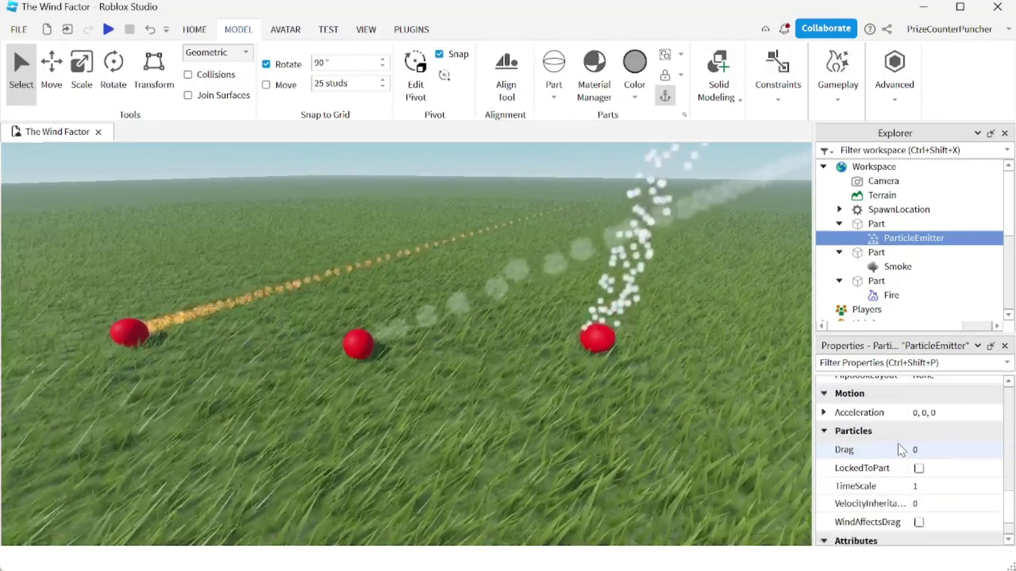
pyautogui.click(919, 523)
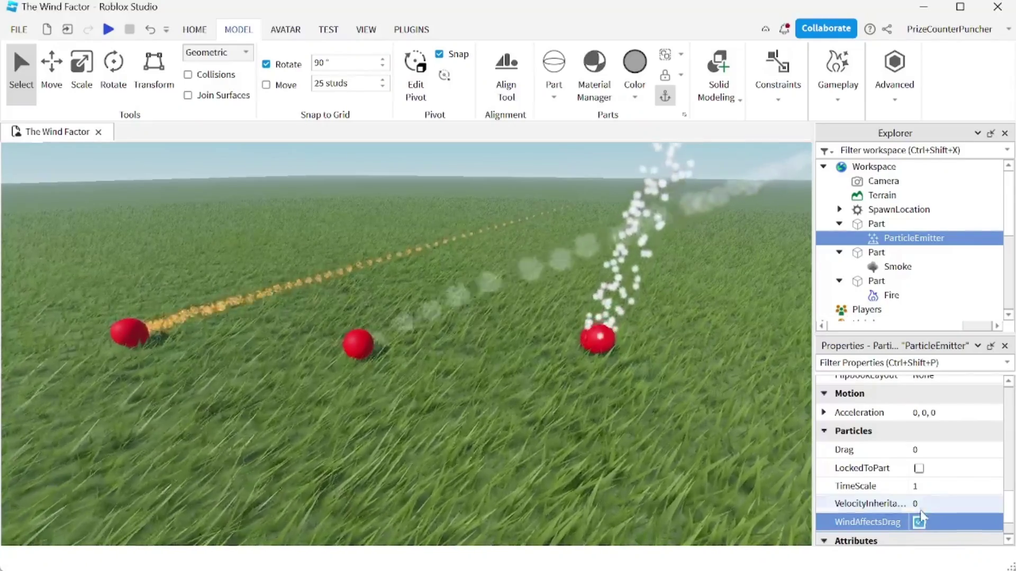
pyautogui.click(929, 452)
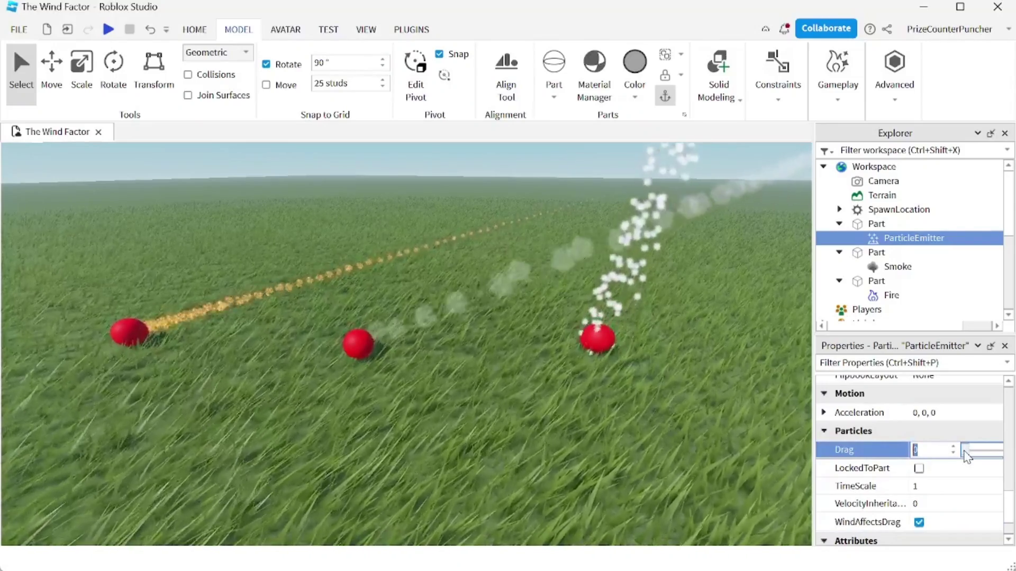
pyautogui.moveTo(964, 450); pyautogui.dragTo(975, 450)
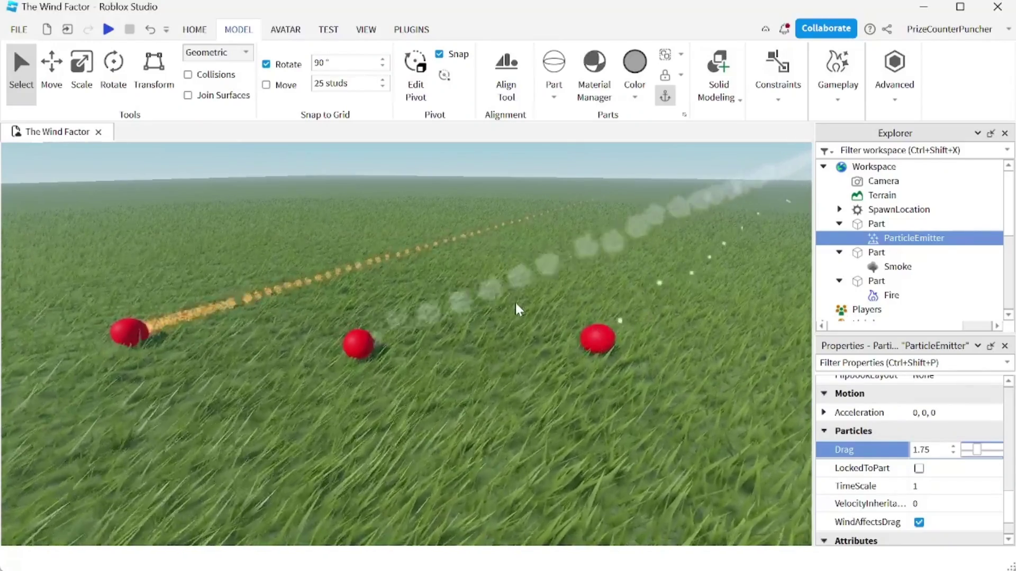
# - Scroll Explorer down to ServerScriptService and open its list of insertable objects
pyautogui.click(873, 167)
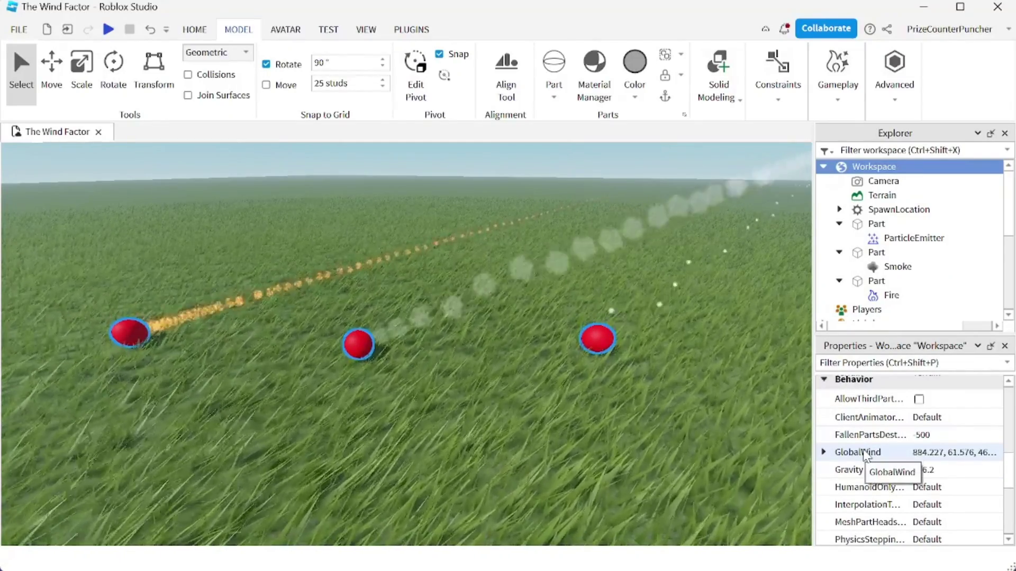
pyautogui.scroll(-5, 894, 232)
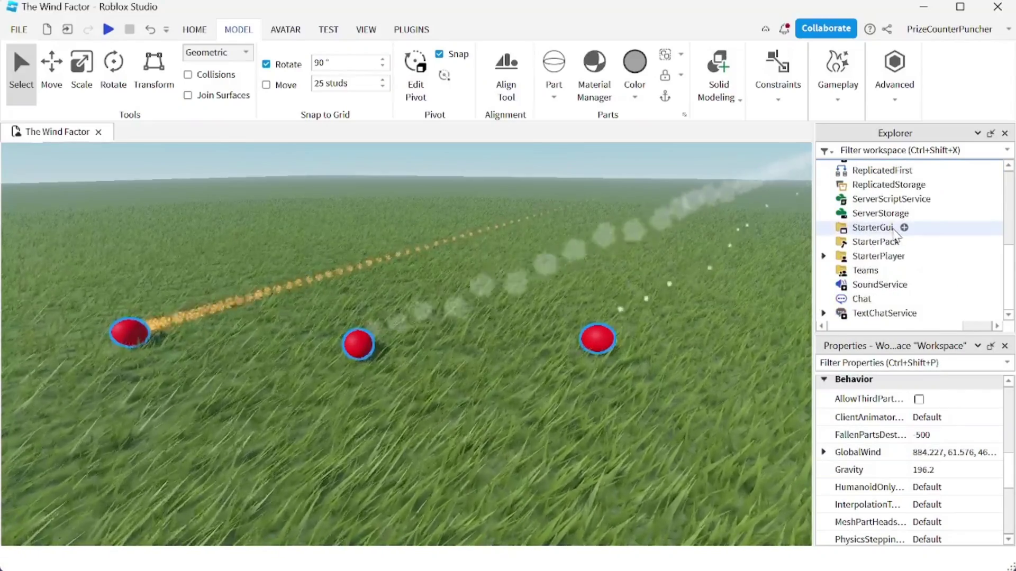
pyautogui.click(942, 199)
# - Insert a Script into ServerScriptService and write game.Workspace.GlobalWind = Vector3.new(100,0,0)
pyautogui.click(868, 254)
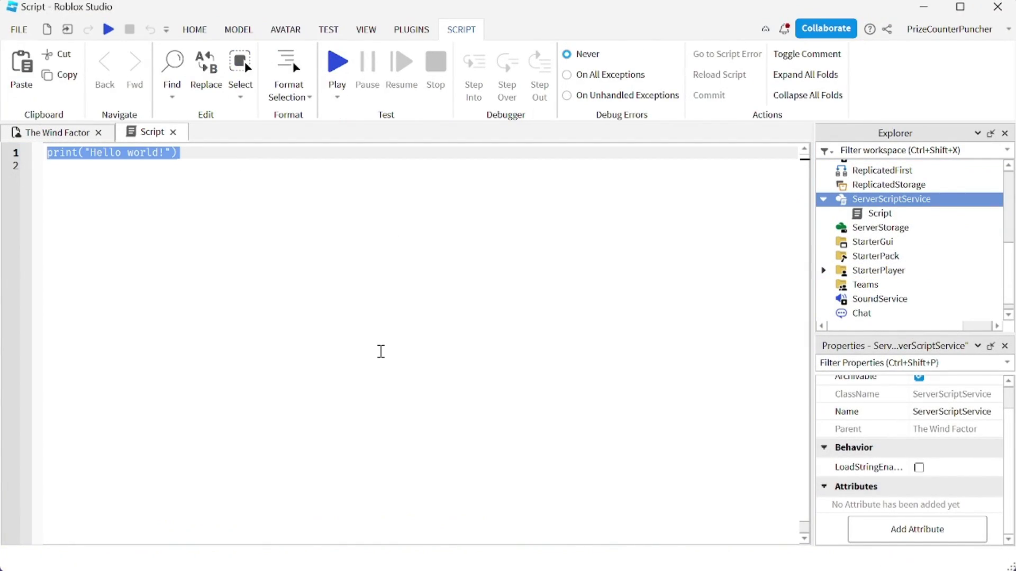
pyautogui.write('game.w')
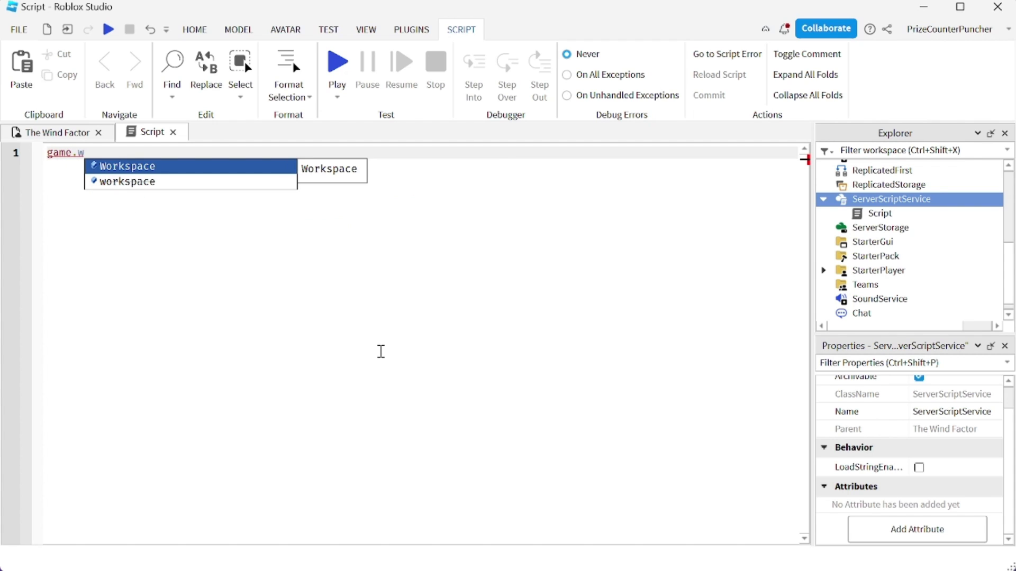
pyautogui.press('Tab')
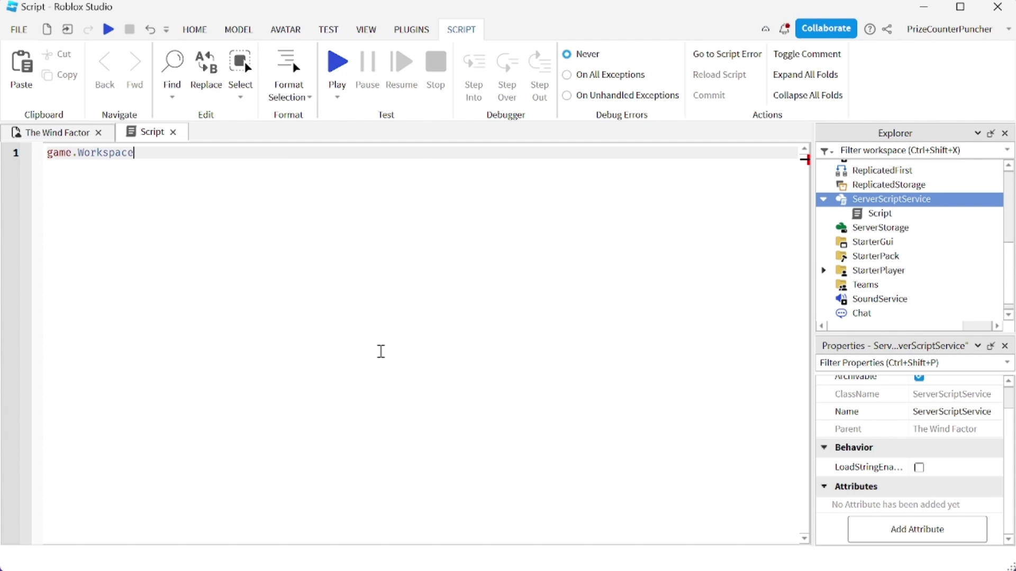
pyautogui.write('.')
pyautogui.write('Glo')
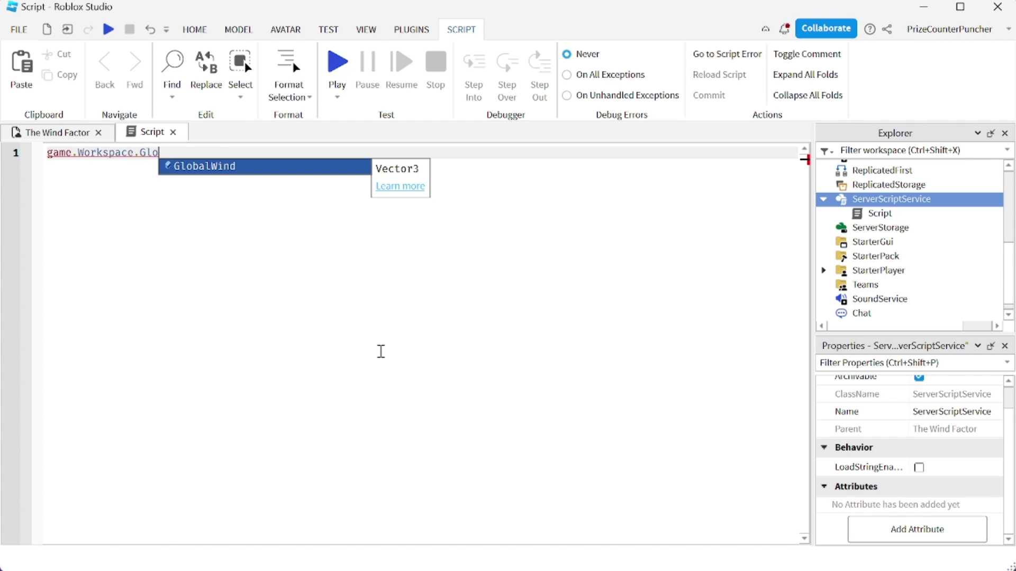
pyautogui.press('Tab')
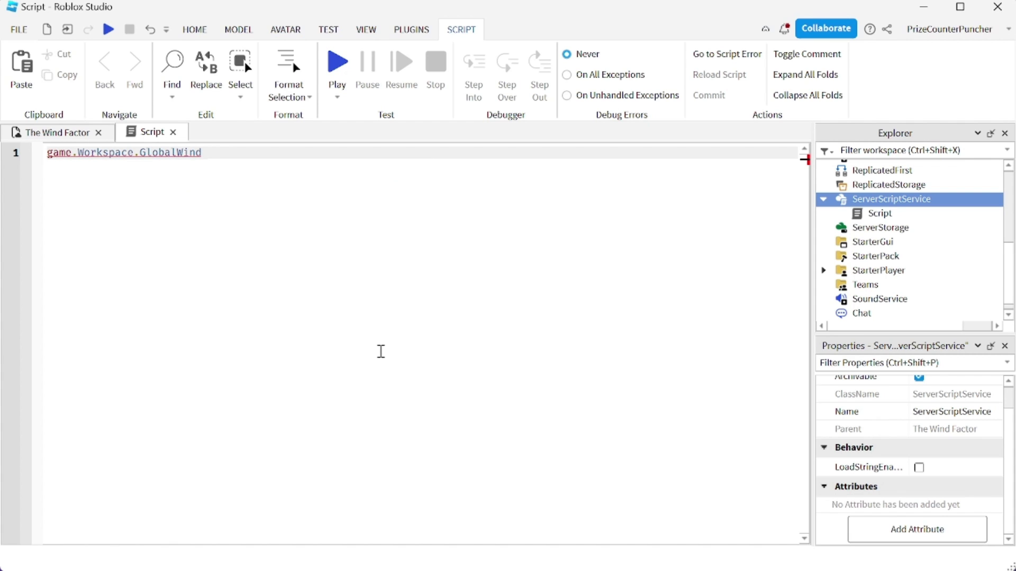
pyautogui.write('= ve')
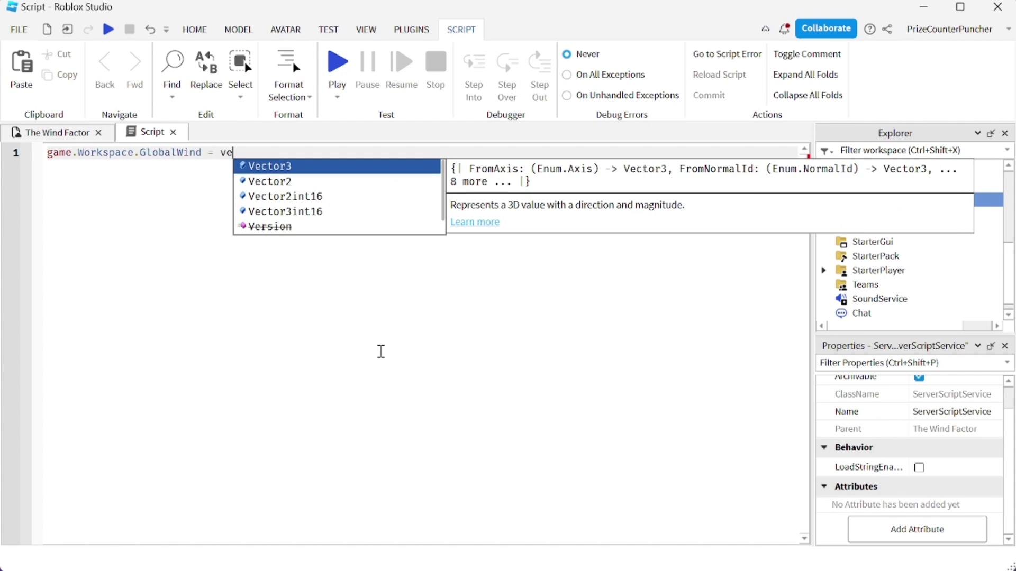
pyautogui.press('Tab')
pyautogui.write('.n')
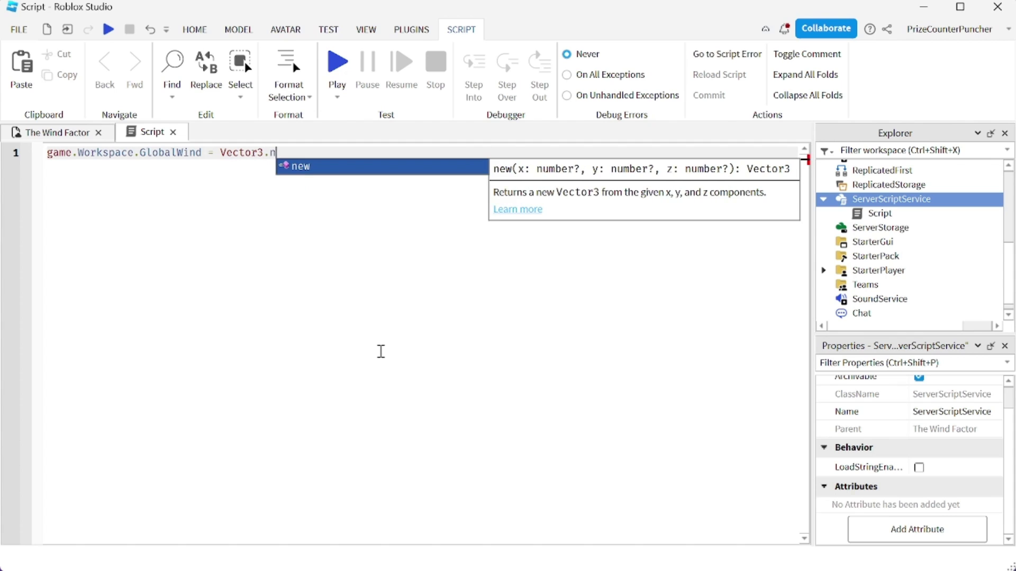
pyautogui.press('Tab')
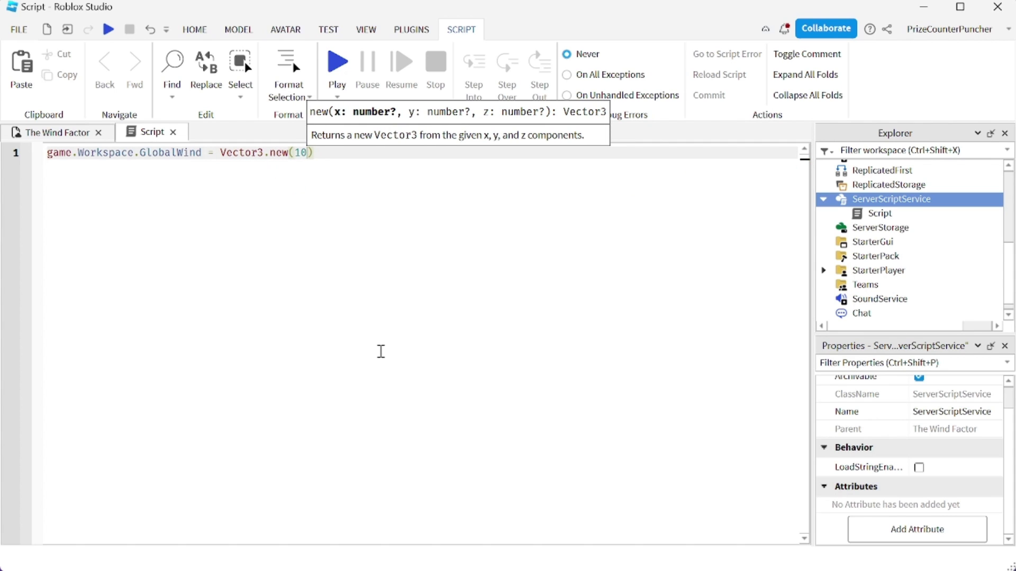
pyautogui.write(',0,0')
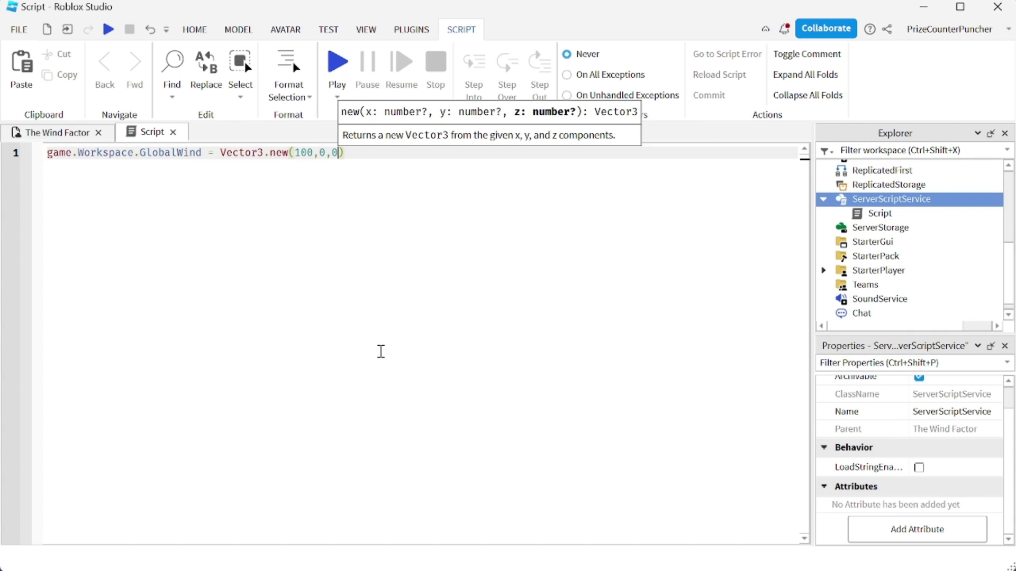
pyautogui.write(')')
# - Return to The Wind Factor scene and select Workspace to show its wind properties
pyautogui.click(73, 136)
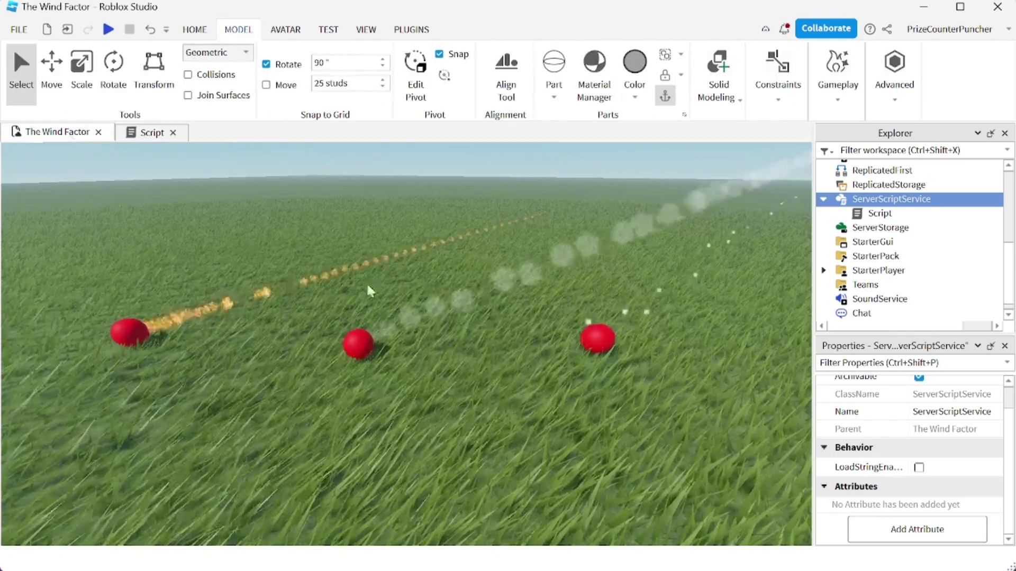
pyautogui.scroll(5, 887, 238)
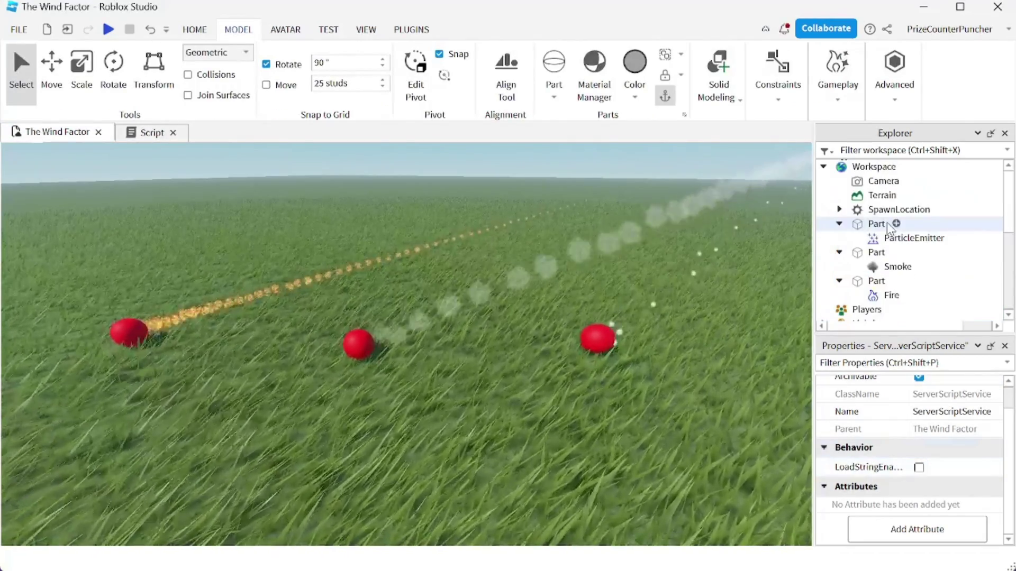
pyautogui.click(874, 168)
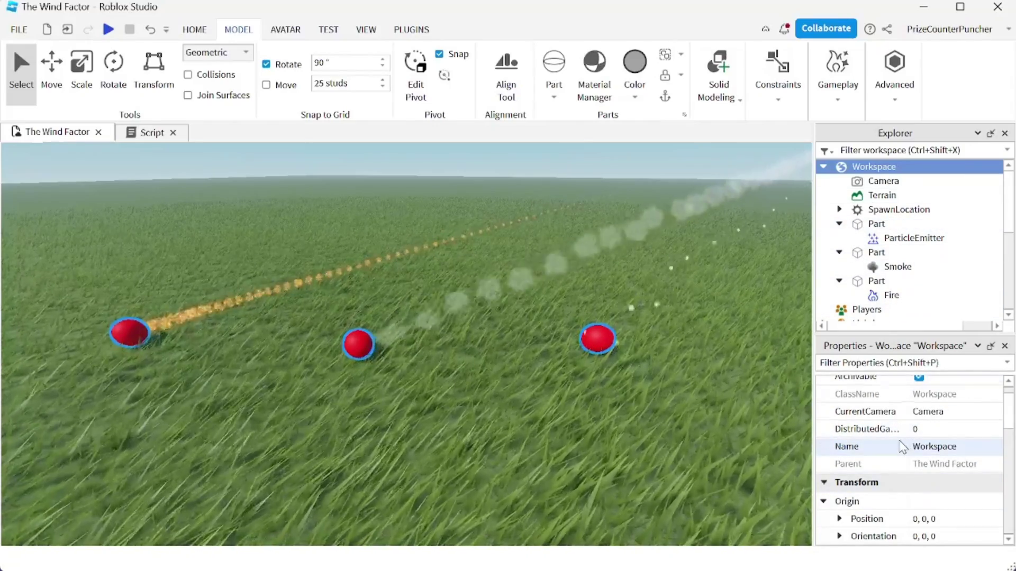
pyautogui.scroll(-3, 902, 448)
pyautogui.scroll(-3, 903, 448)
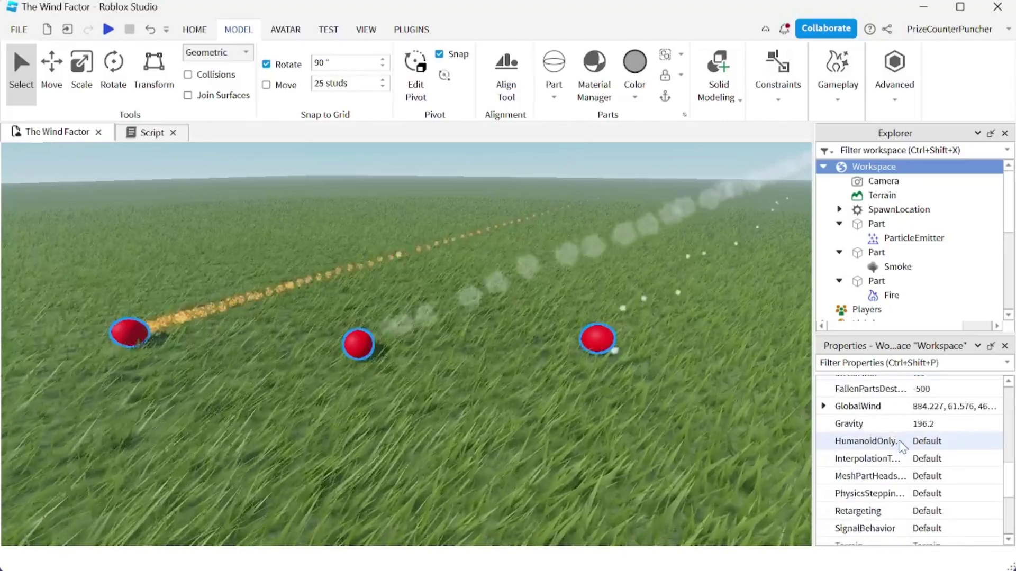
pyautogui.scroll(-3, 903, 448)
pyautogui.scroll(-2, 903, 448)
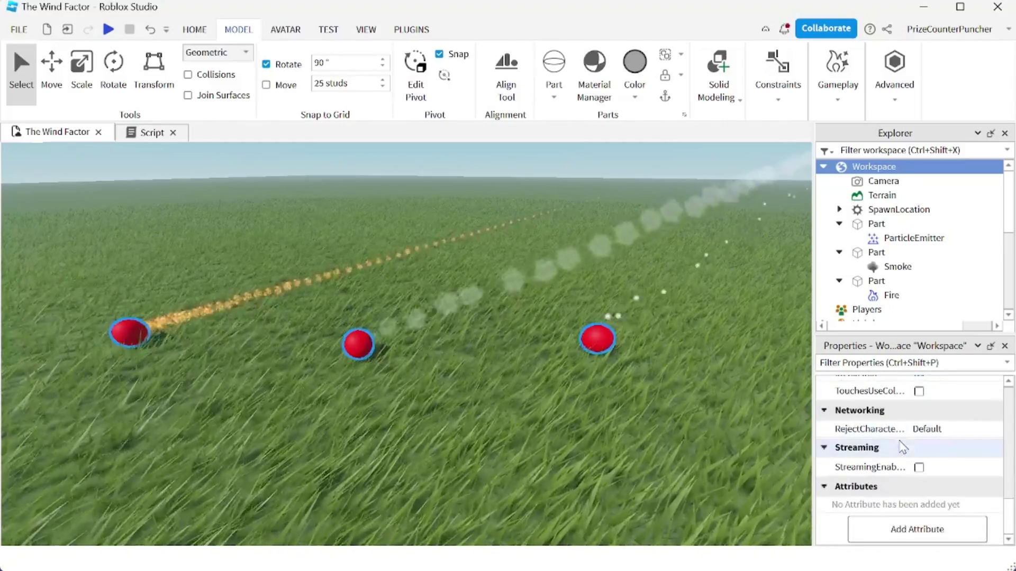
pyautogui.scroll(6, 900, 450)
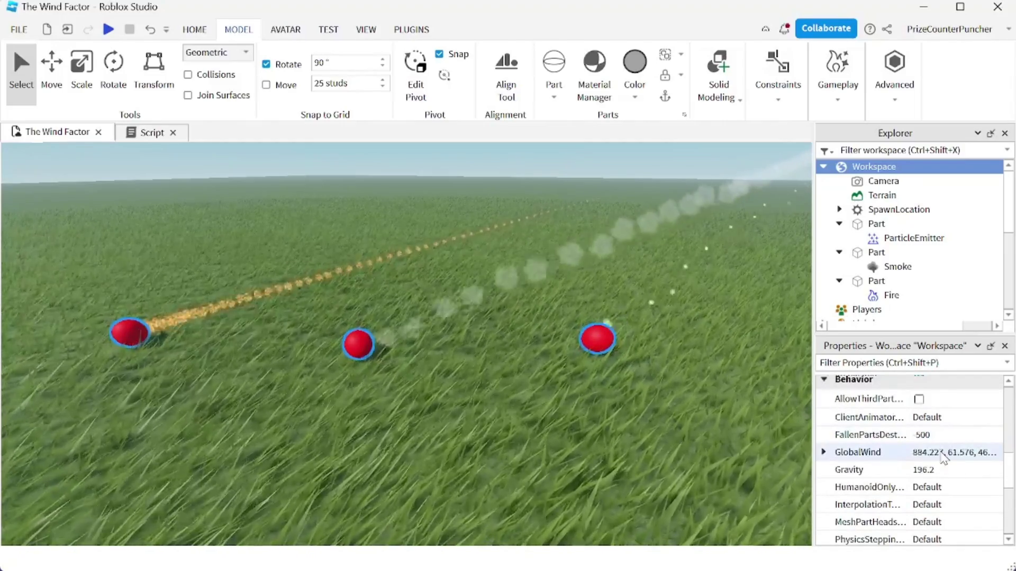
# - Set Workspace GlobalWind X, Y and Z to 0, 0, 0, then deselect Workspace
pyautogui.click(941, 453)
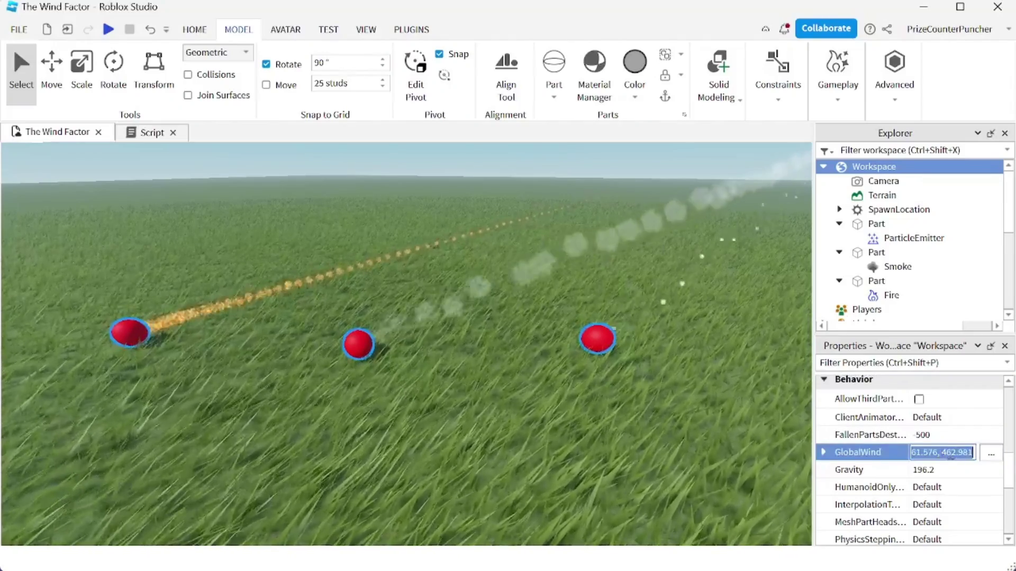
pyautogui.click(823, 453)
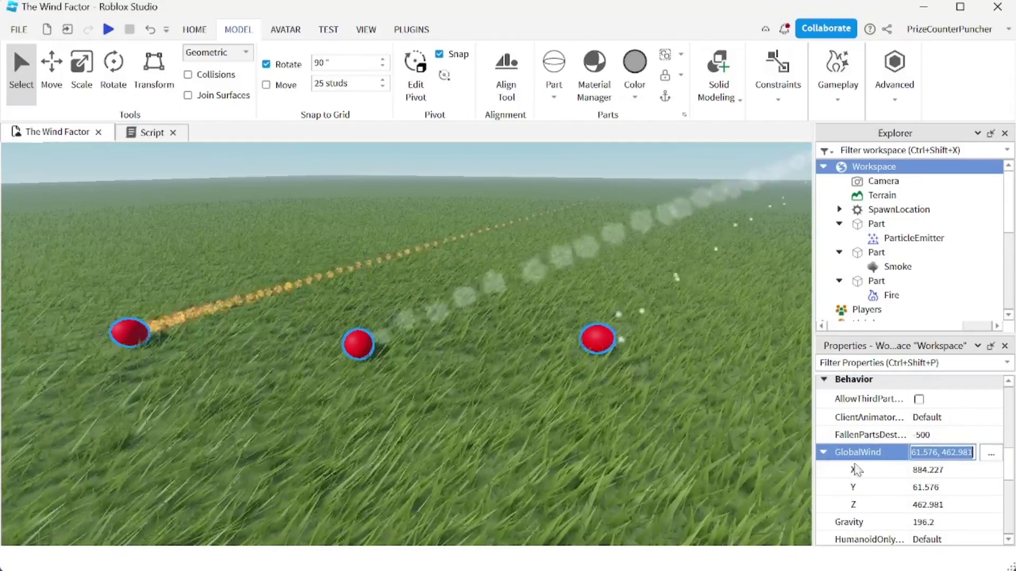
pyautogui.click(938, 470)
pyautogui.write('0')
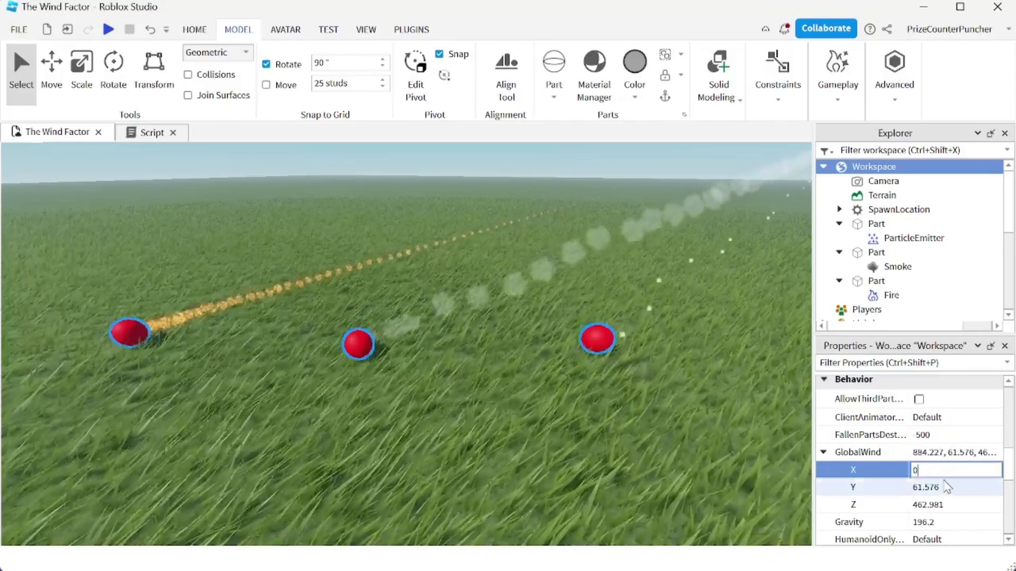
pyautogui.click(939, 488)
pyautogui.write('0')
pyautogui.click(939, 505)
pyautogui.write('0')
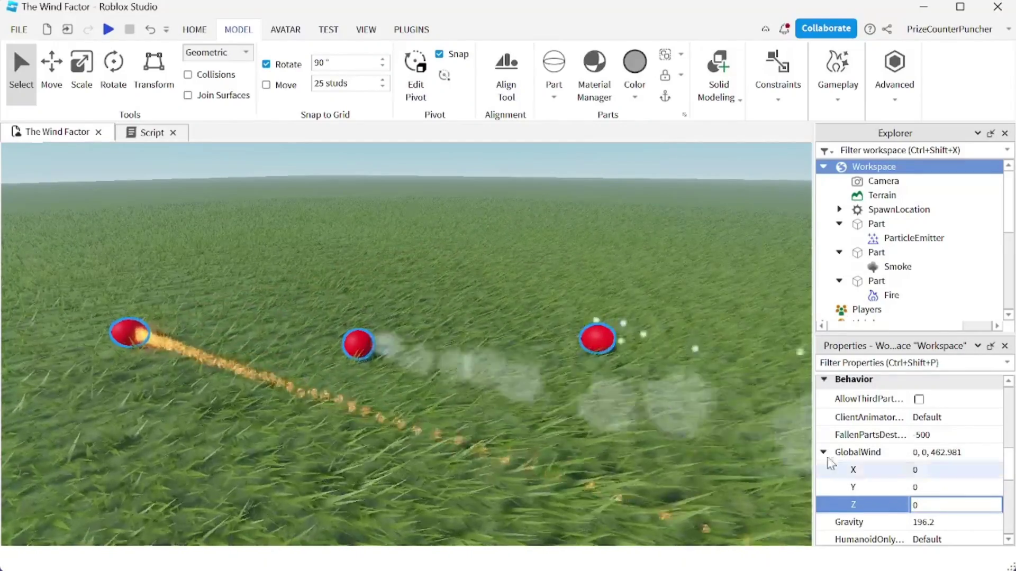
pyautogui.click(686, 405)
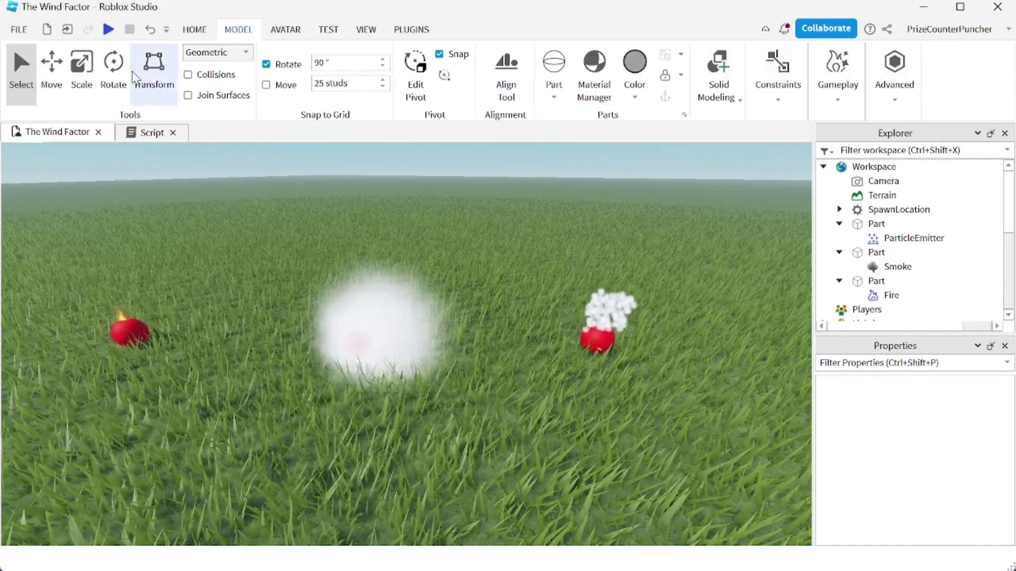
# - Playtest the game and walk the avatar forward into the grass to watch the wind
pyautogui.click(108, 29)
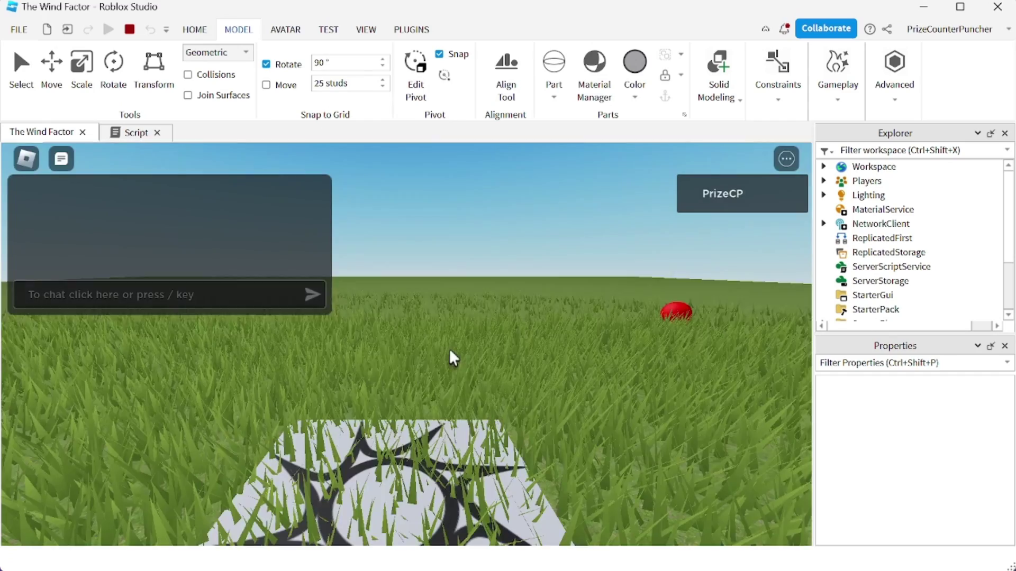
pyautogui.press('w')
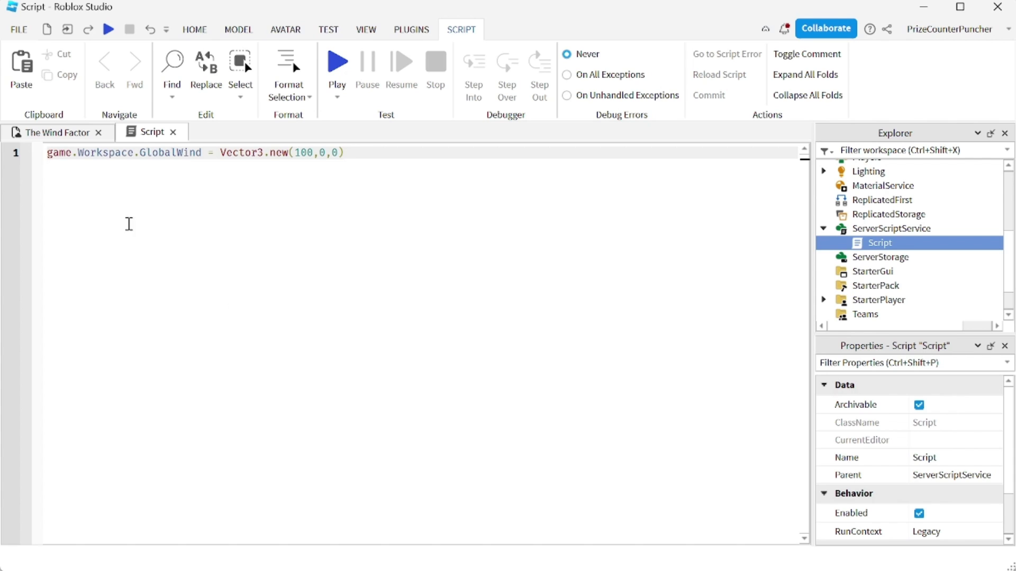
# - Replace the script with the 25-line gust script and review its setup variables and sine ramp
pyautogui.hotkey('ctrl', 'a')
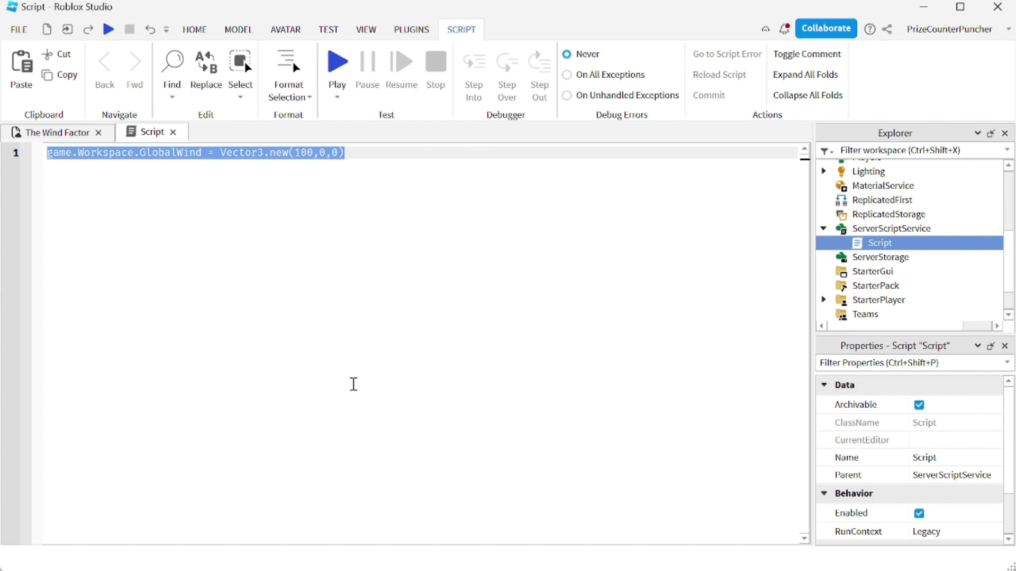
pyautogui.write('local gustCycleDelay = 5  -- Max duration between gust cycles in seconds local gustCycleDuration = 3.5  -- Duration of each gust cycle in seconds  -- During each gust cycle, a portion of "gust" will be added to "baseWind" in a ramped fashion local baseWind = Vector3.new(5, 0, 2)  -- Base wind speed and direction local gust = Vector3.new(25, 0, 10)  -- Gust speed and direction local gustIntervals = 100  -- Number of iterations used to calculate each gust interval local dg = gustCycleDuration / gustIntervals local dgf = dg / gustCycleDuration  -- Set global wind to base wind initially workspace.GlobalWind = baseWind  -- Wait delay amount before starting gusts task.wait(gustCycleDelay)  while true do     for i = 1, gustIntervals do         local f = math.sin(math.pi * dgf * i)  -- Use sin() function to ramp gust         workspace.GlobalWind = baseWind + f * gust  -- Set global wind to base wind + gust         task.wait(dg)     end     workspace.GlobalWind = baseWind  -- Reset global wind to base wind at end of gust cycle     task.wait(math.random() * gustCycleDelay)  -- Wait a random fraction of delay before next gust cycle end')
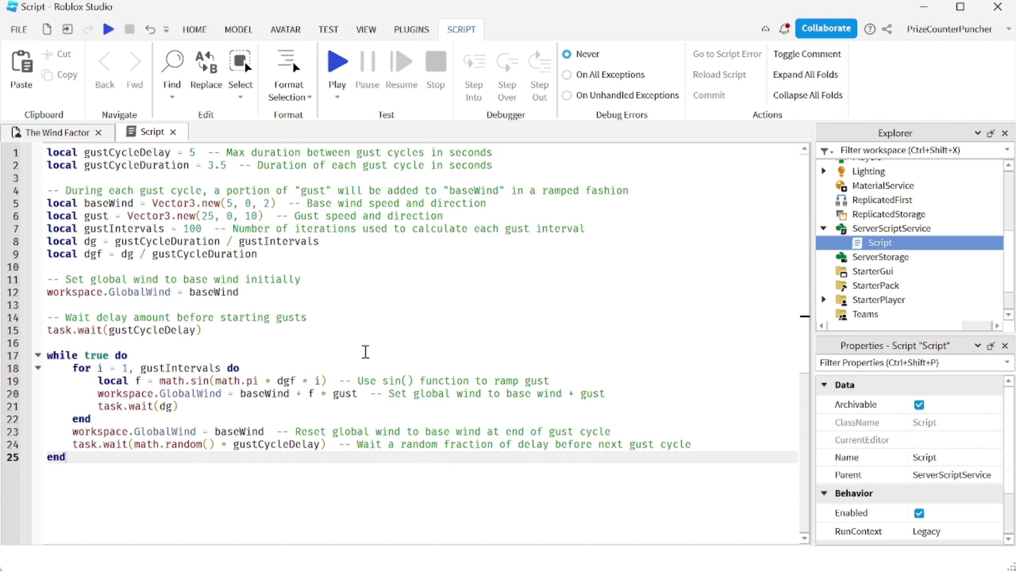
pyautogui.moveTo(296, 255); pyautogui.dragTo(15, 150)
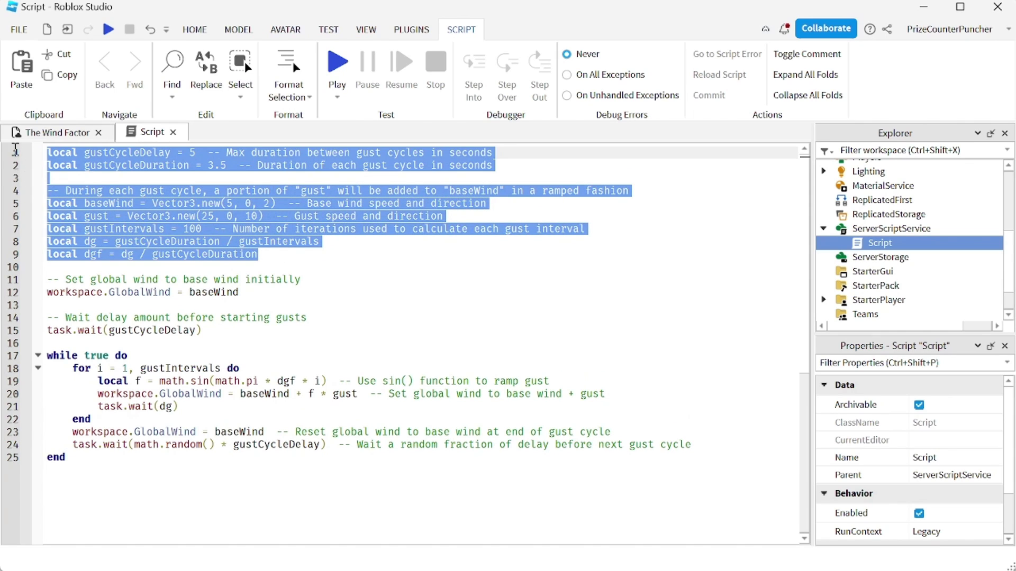
pyautogui.click(270, 272)
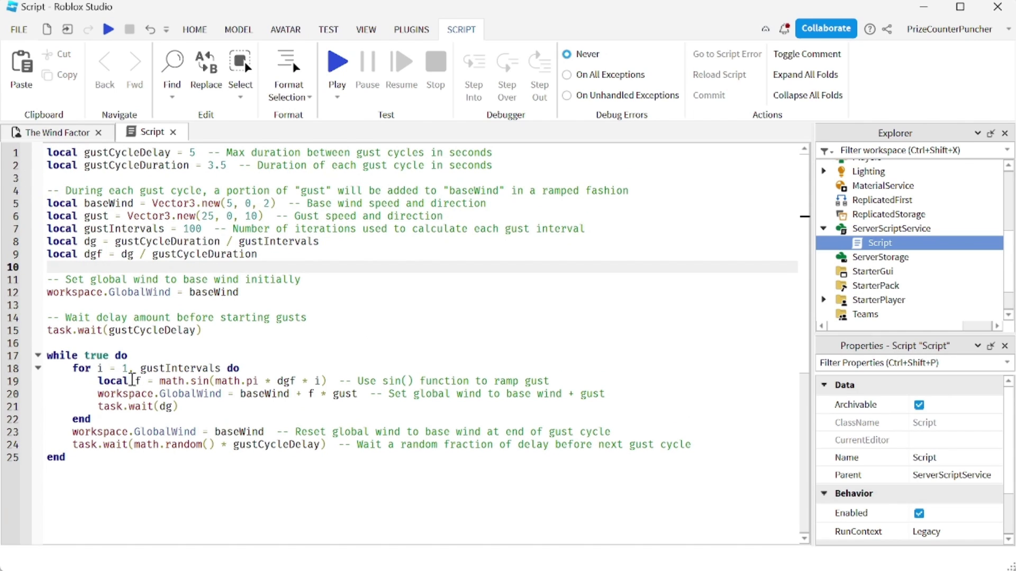
pyautogui.moveTo(93, 378)
pyautogui.mouseDown()
pyautogui.moveTo(384, 396)
pyautogui.moveTo(389, 382)
pyautogui.mouseUp()
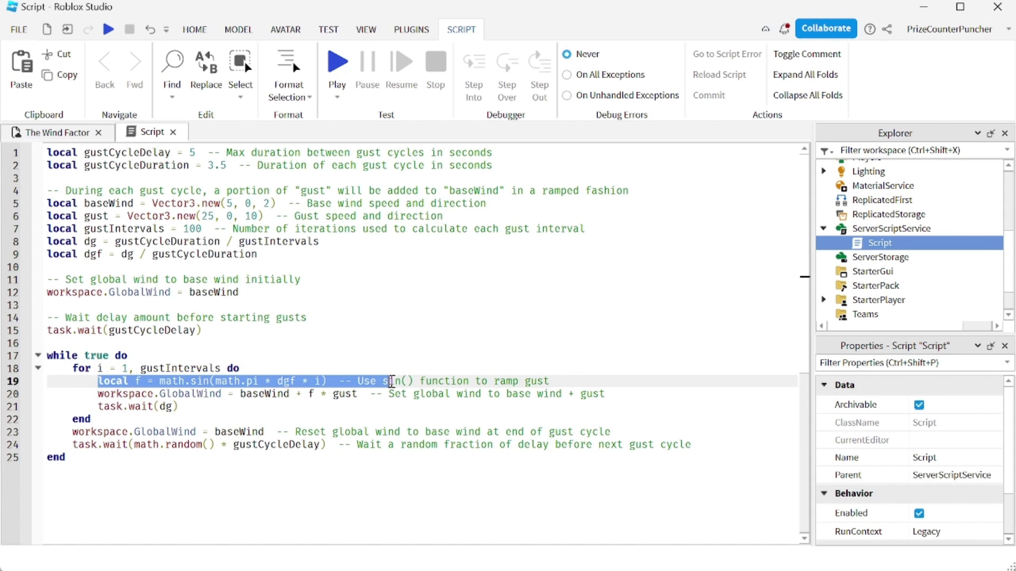
pyautogui.click(418, 365)
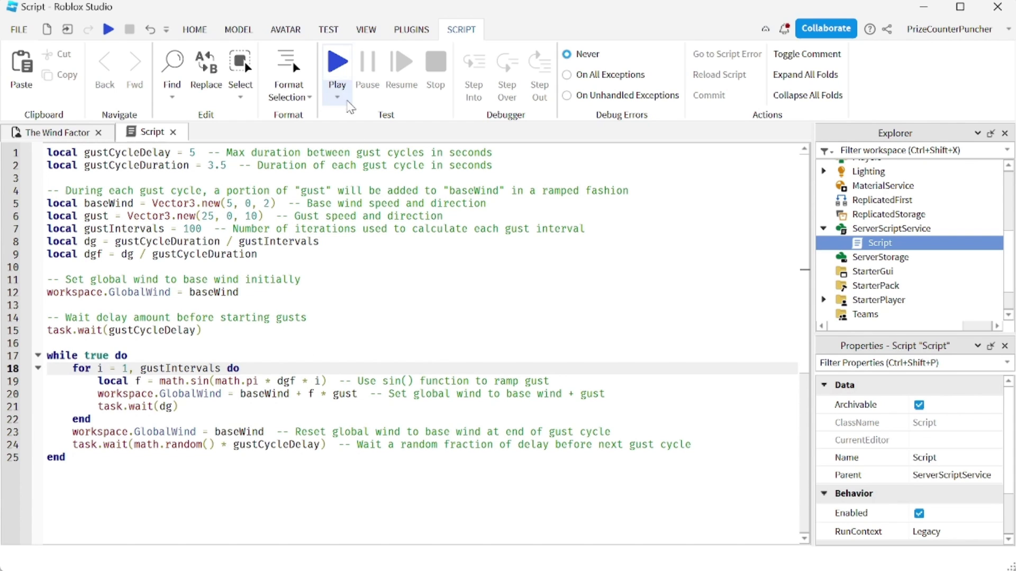
# - Playtest with the gust script and orbit the camera around the avatar to watch the gusts
pyautogui.click(341, 69)
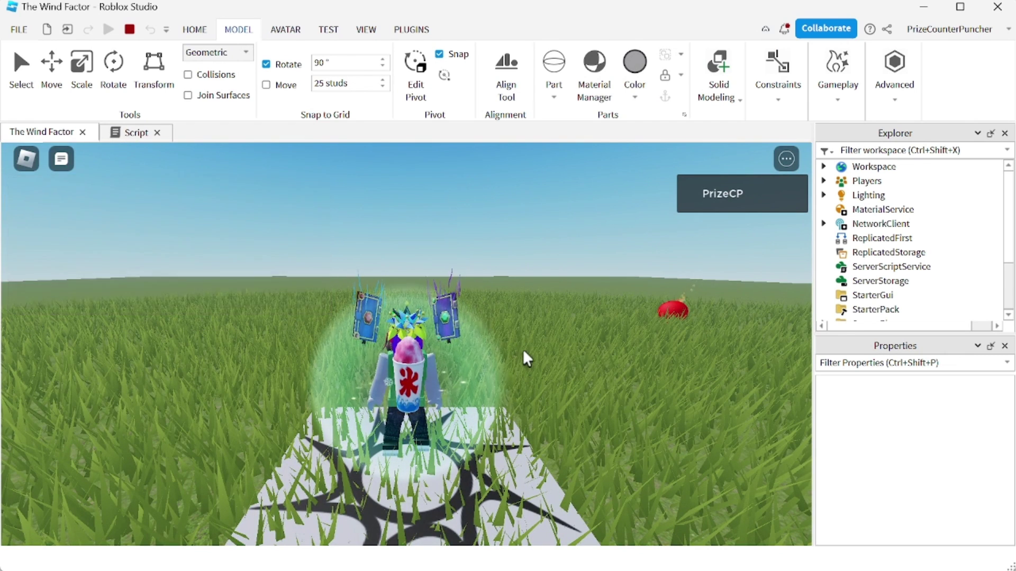
pyautogui.moveTo(525, 350); pyautogui.dragTo(525, 351, button='right')
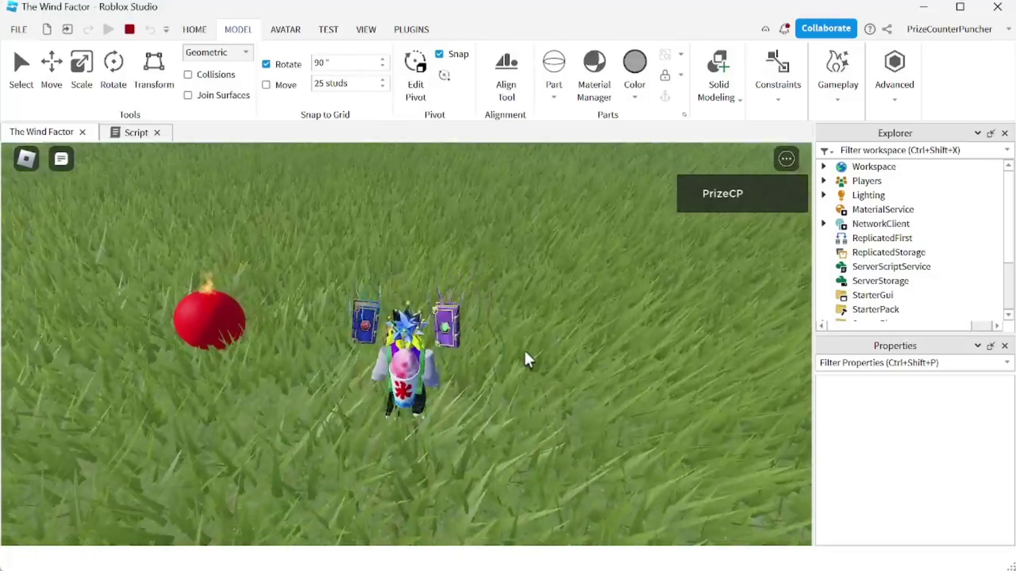
pyautogui.moveTo(524, 350); pyautogui.dragTo(525, 350, button='right')
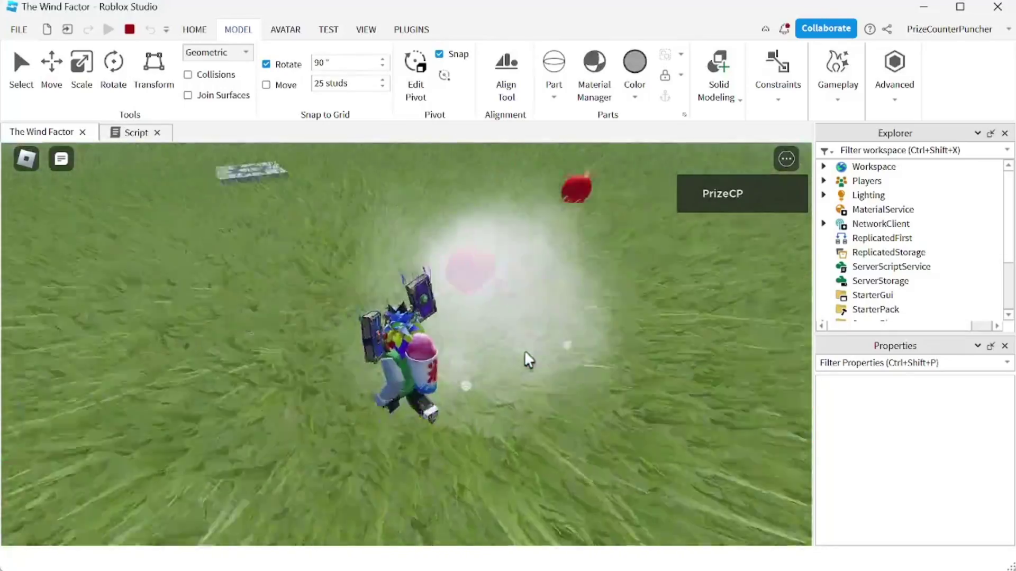